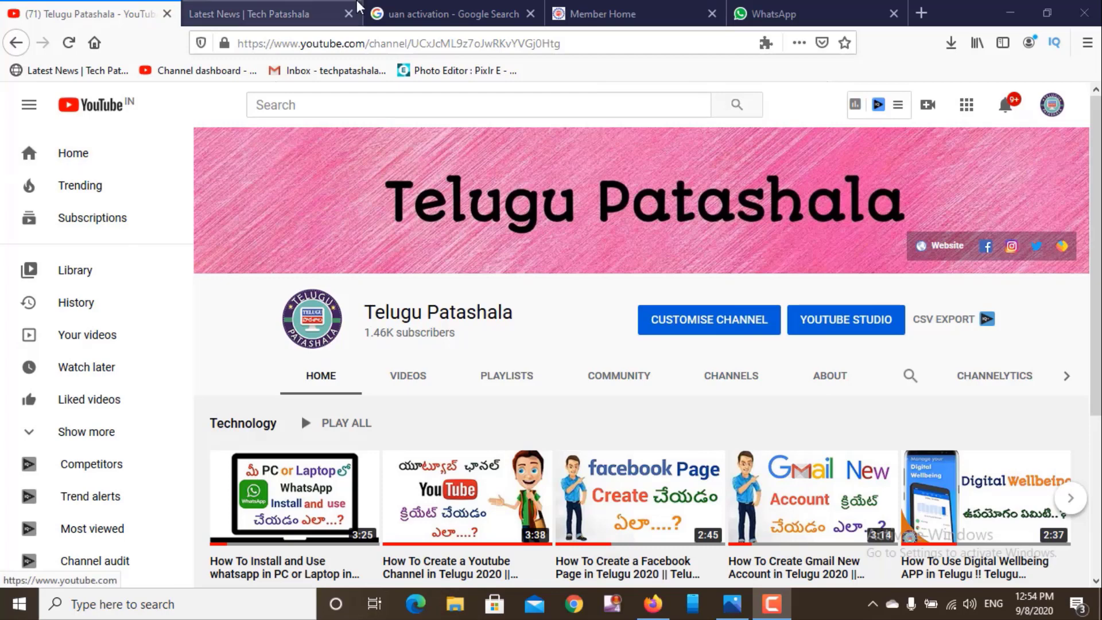
- Switch to the Tech Patashala site and scroll through the Latest News articles
left_click(281, 13)
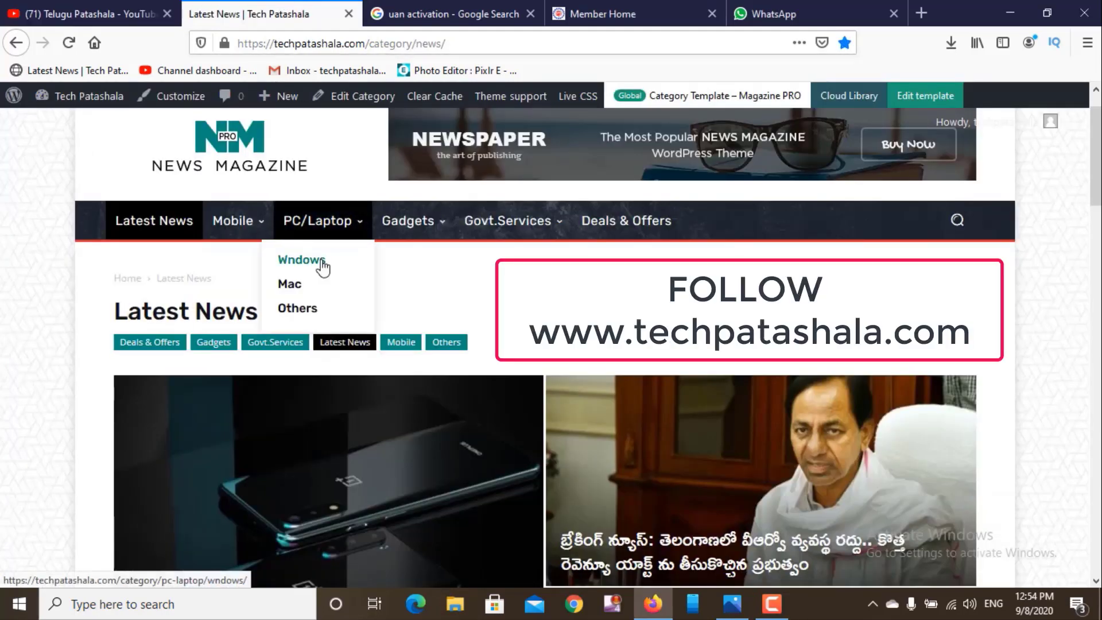
scroll(149, 345, "down", 5)
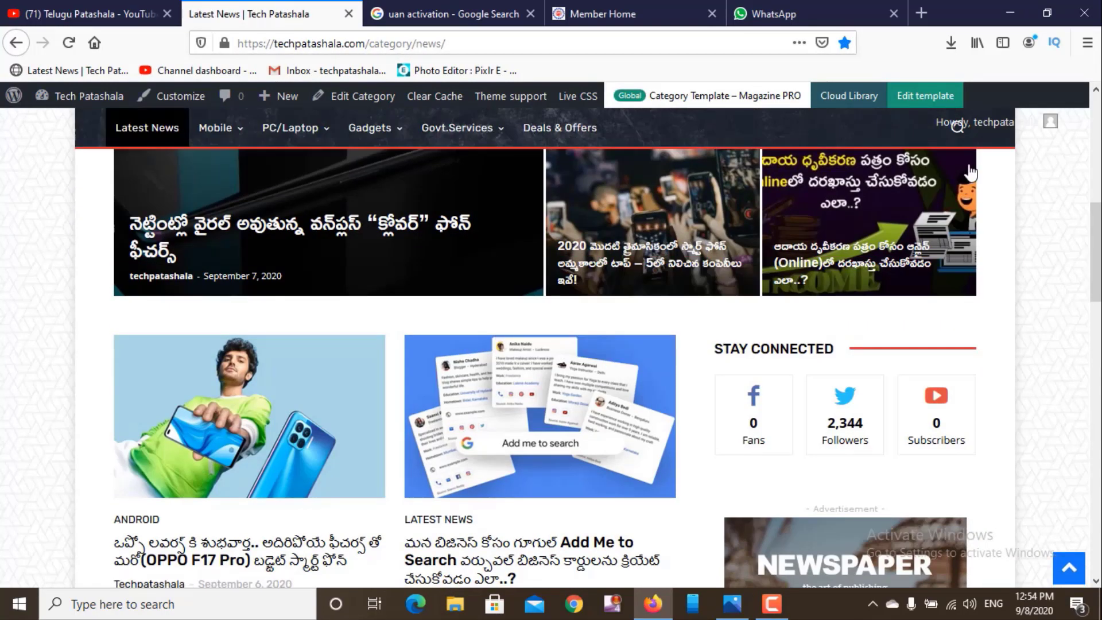
scroll(953, 124, "up", 5)
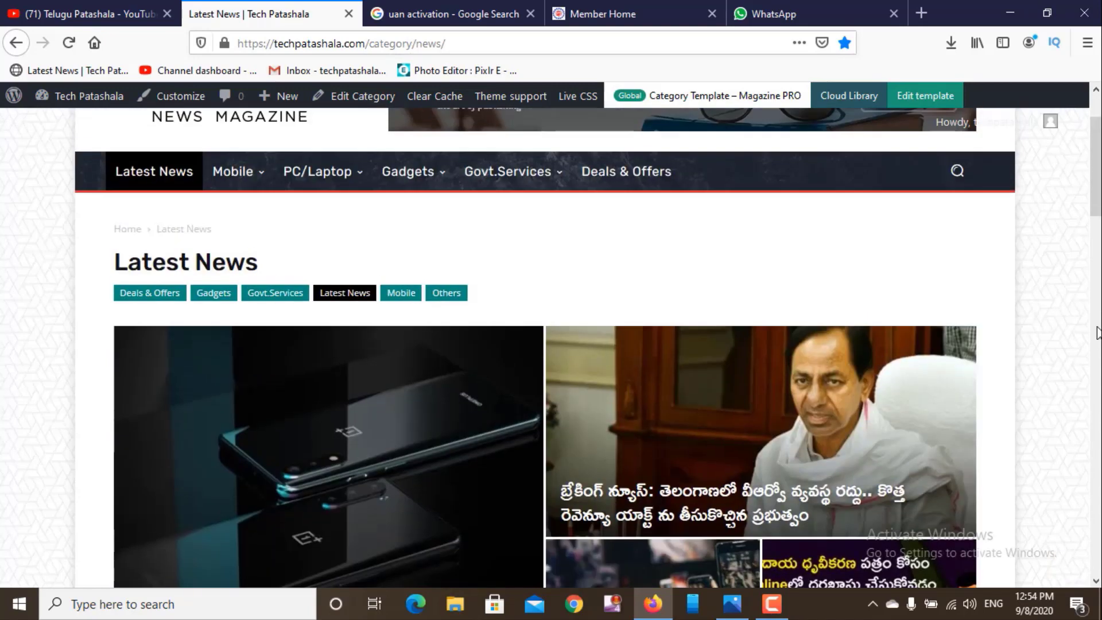
scroll(955, 125, "down", 5)
scroll(955, 125, "down", 6)
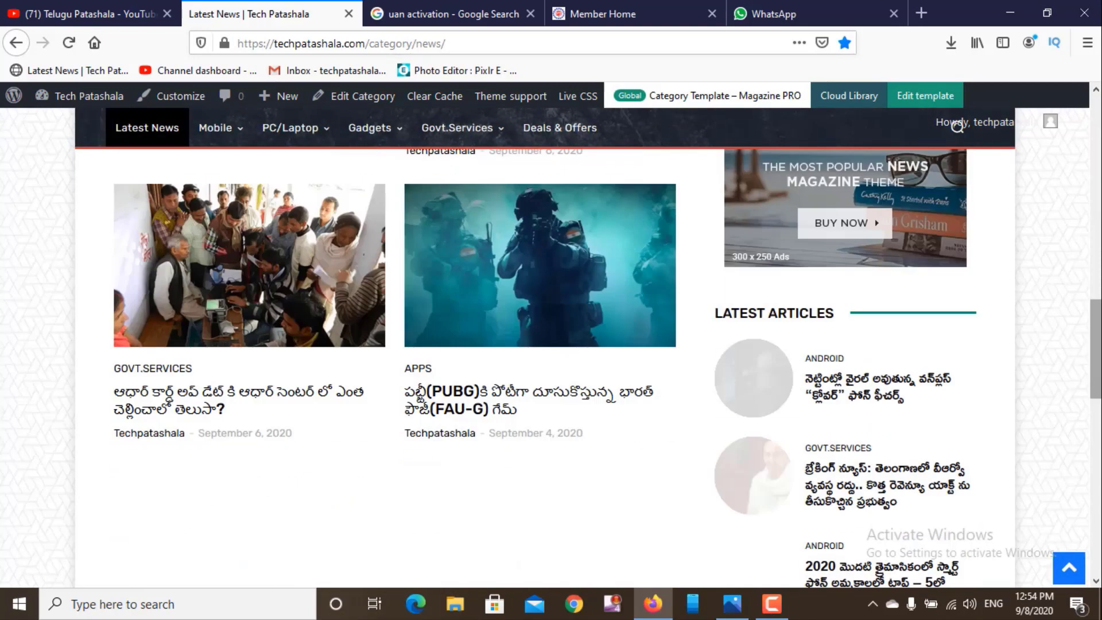
scroll(1098, 362, "down", 6)
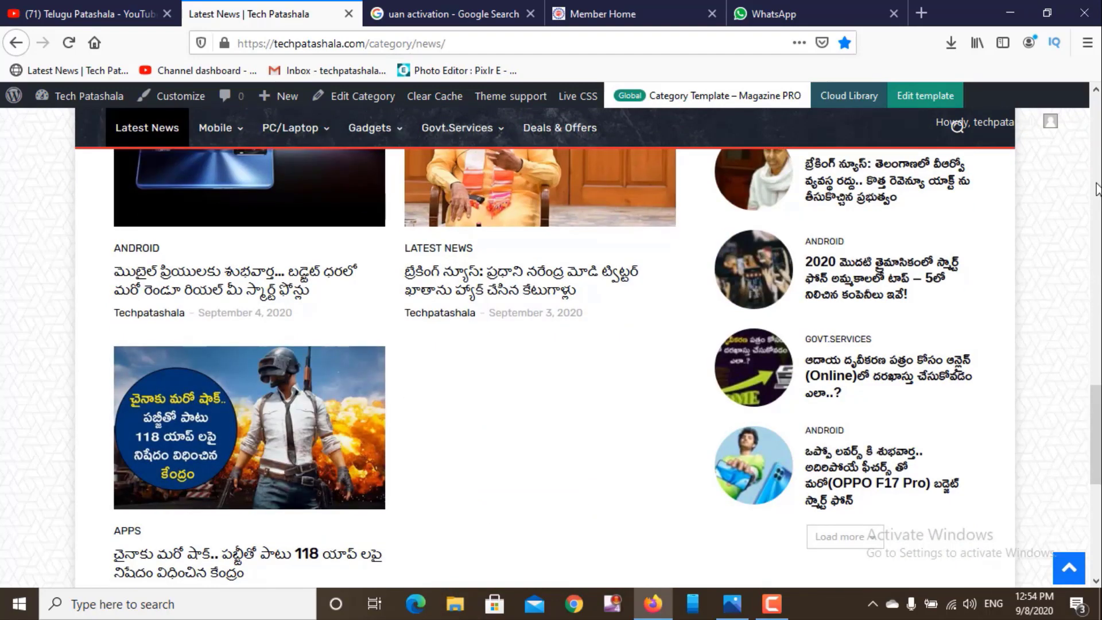
scroll(1097, 189, "up", 6)
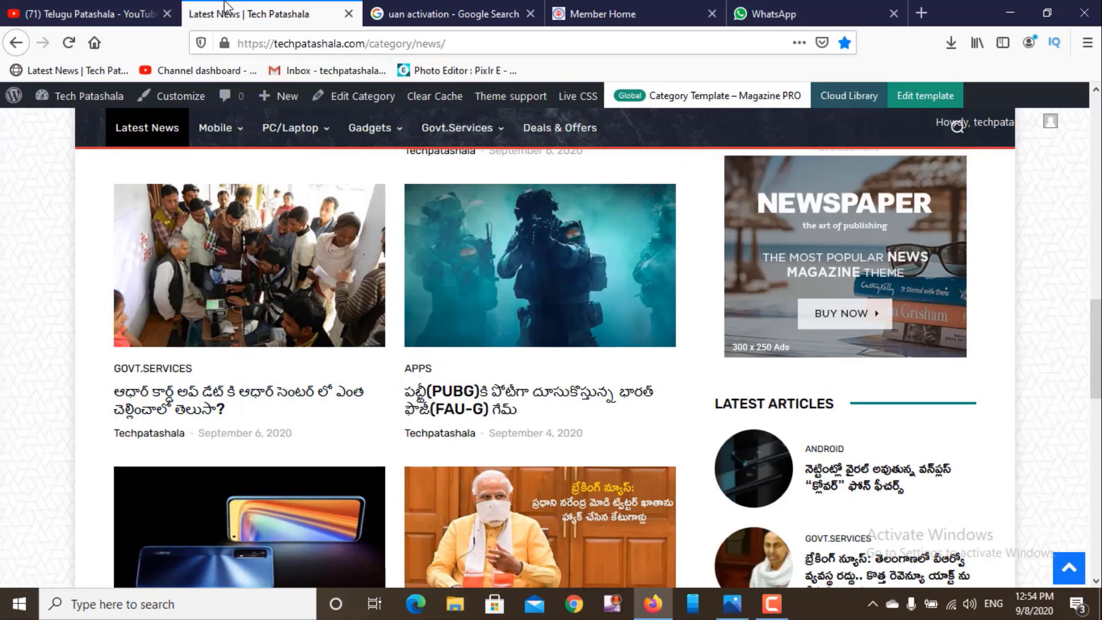
- Visit the YouTube channel page, then return to Latest News scrolled to the top
left_click(146, 7)
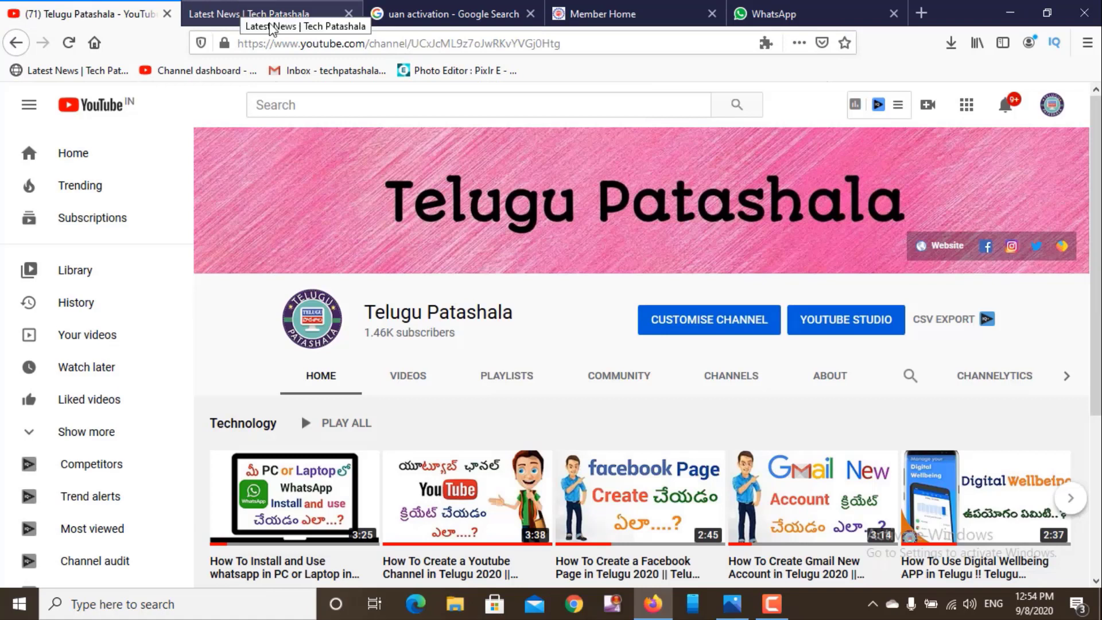
left_click(408, 375)
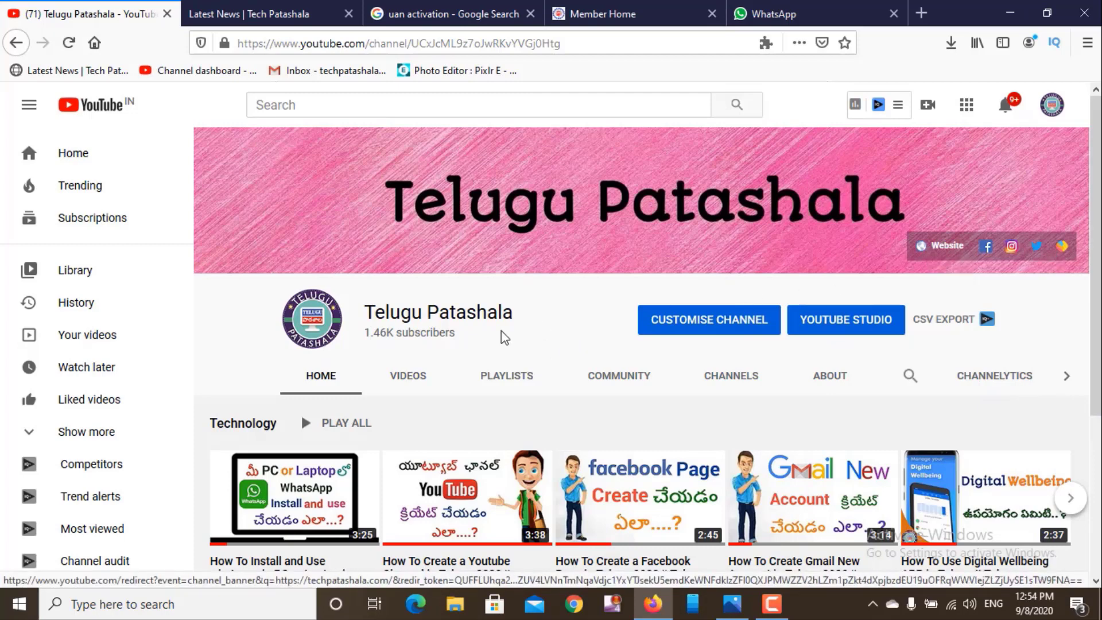
left_click(253, 7)
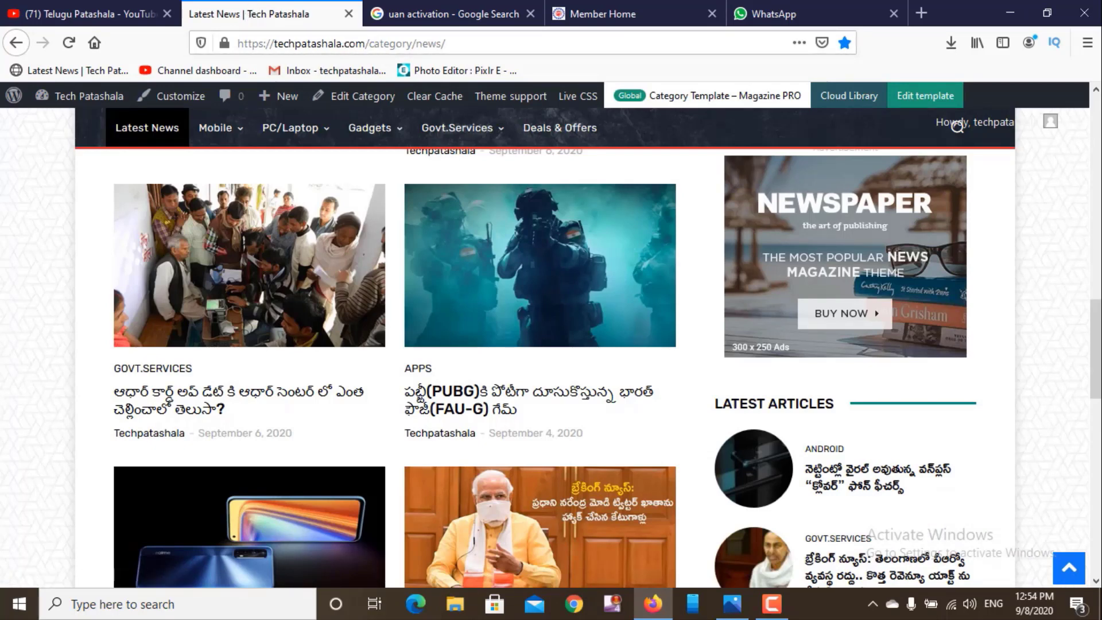
scroll(546, 345, "up", 10)
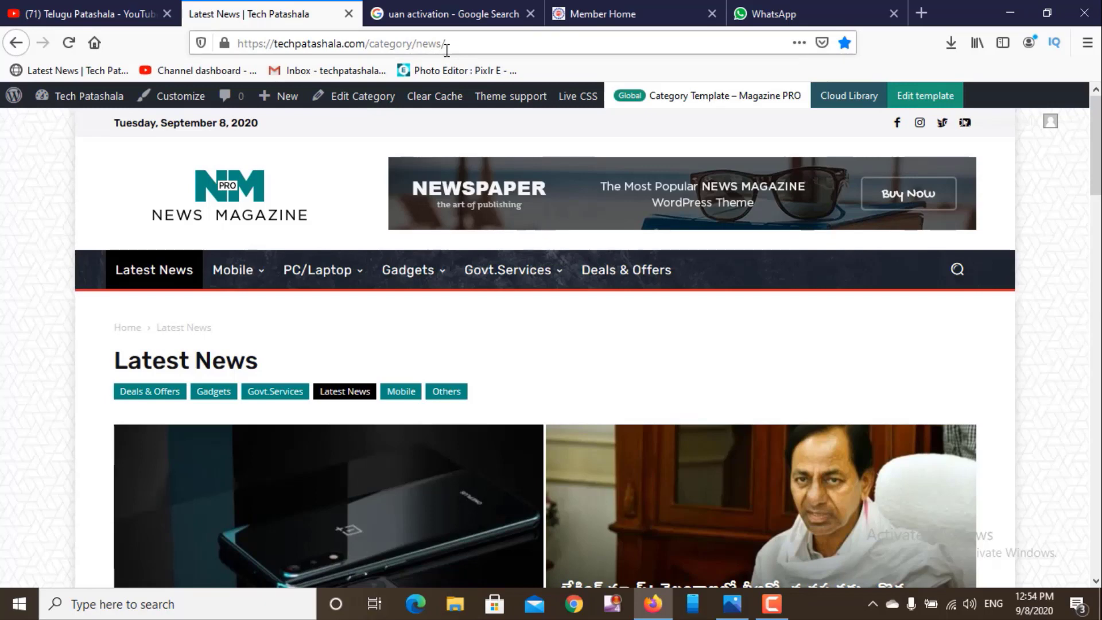
- Show the 'uan activation' Google results with EPFO Member Home listed first
left_click(440, 13)
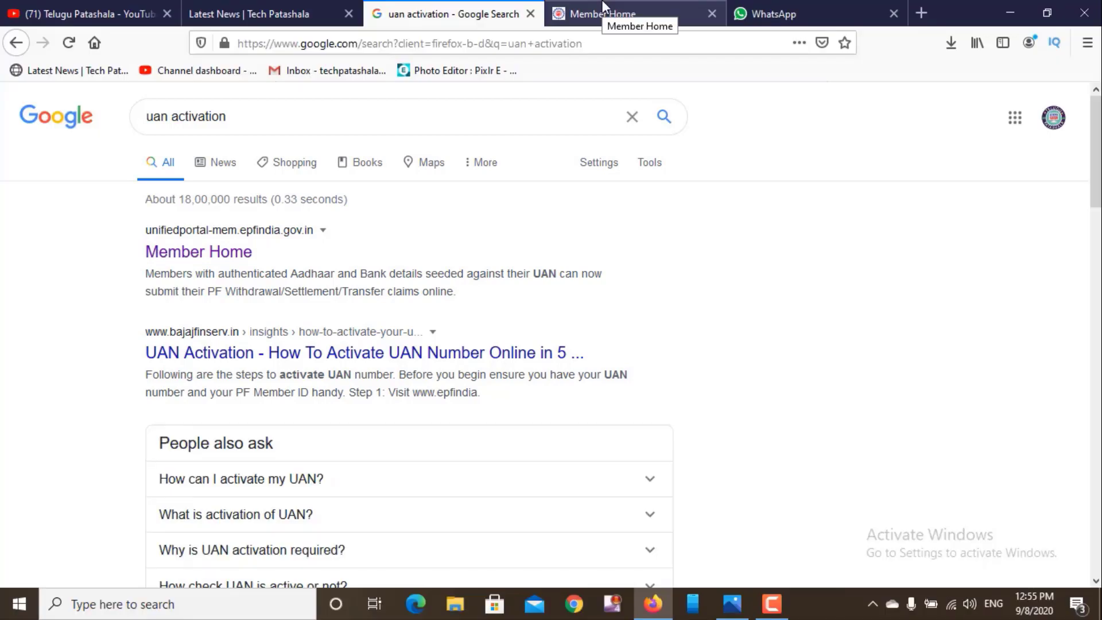
- On the EPFO Member Home page, open Know your UAN from Important Links
left_click(604, 7)
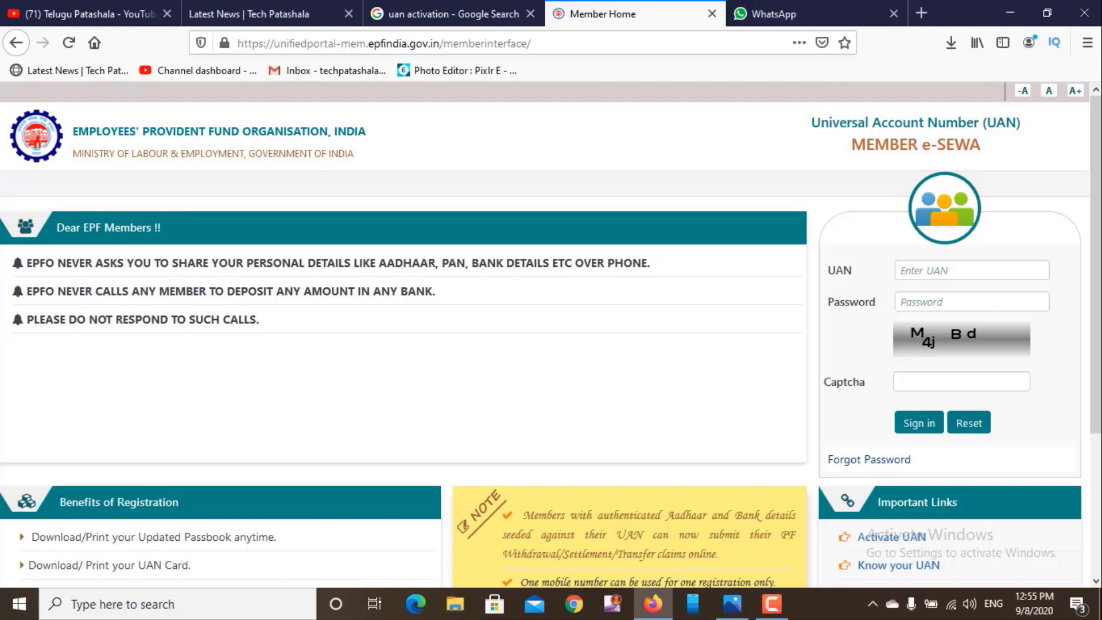
scroll(551, 378, "down", 3)
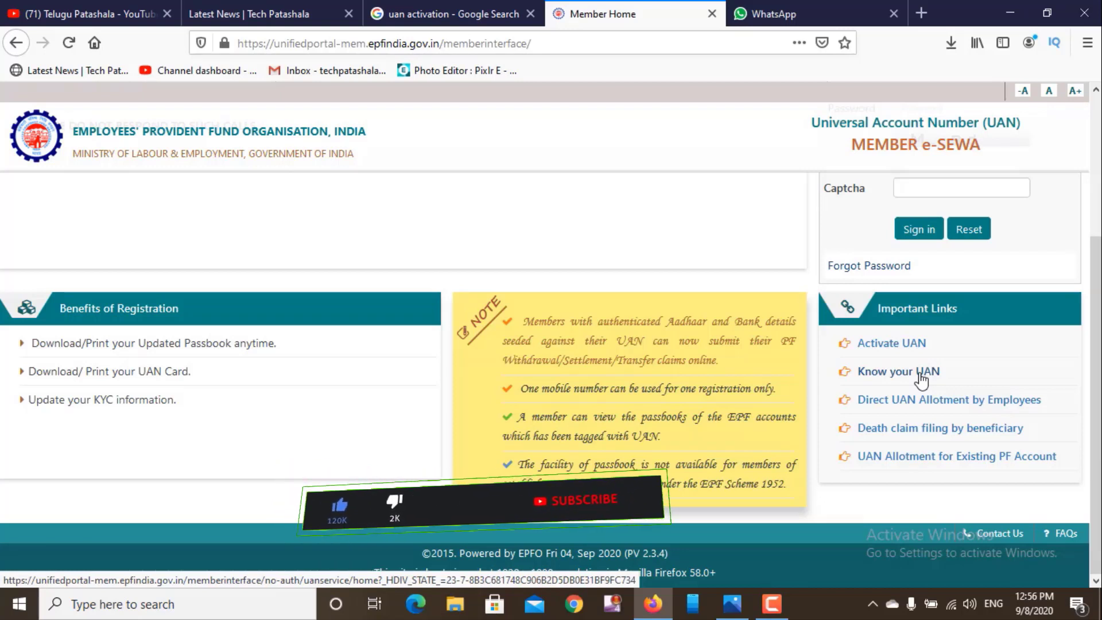
left_click(921, 373)
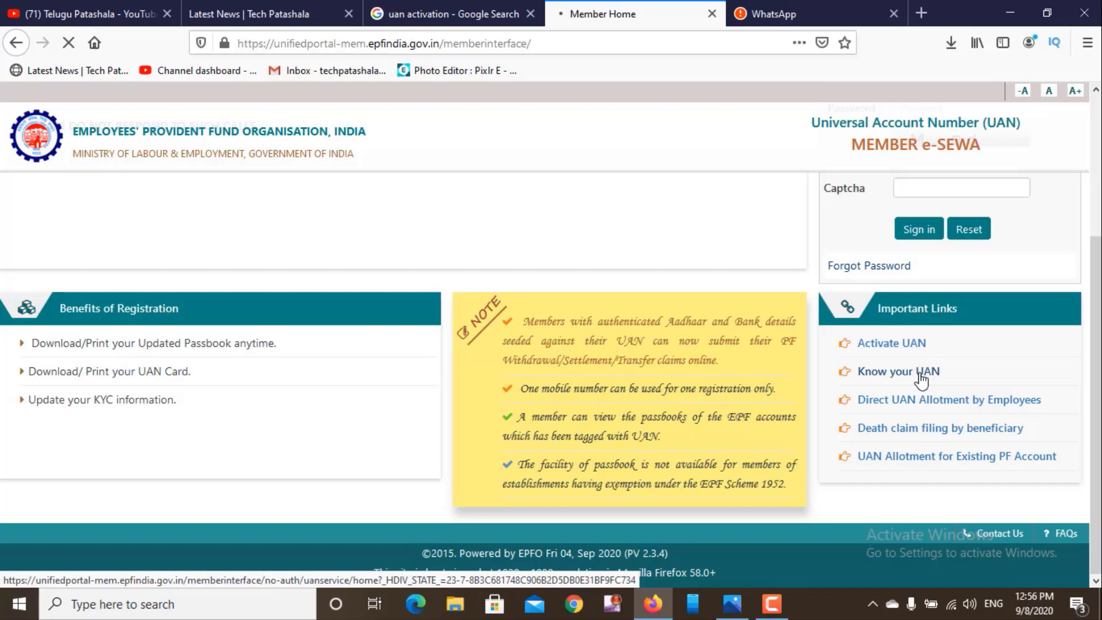
left_click(921, 373)
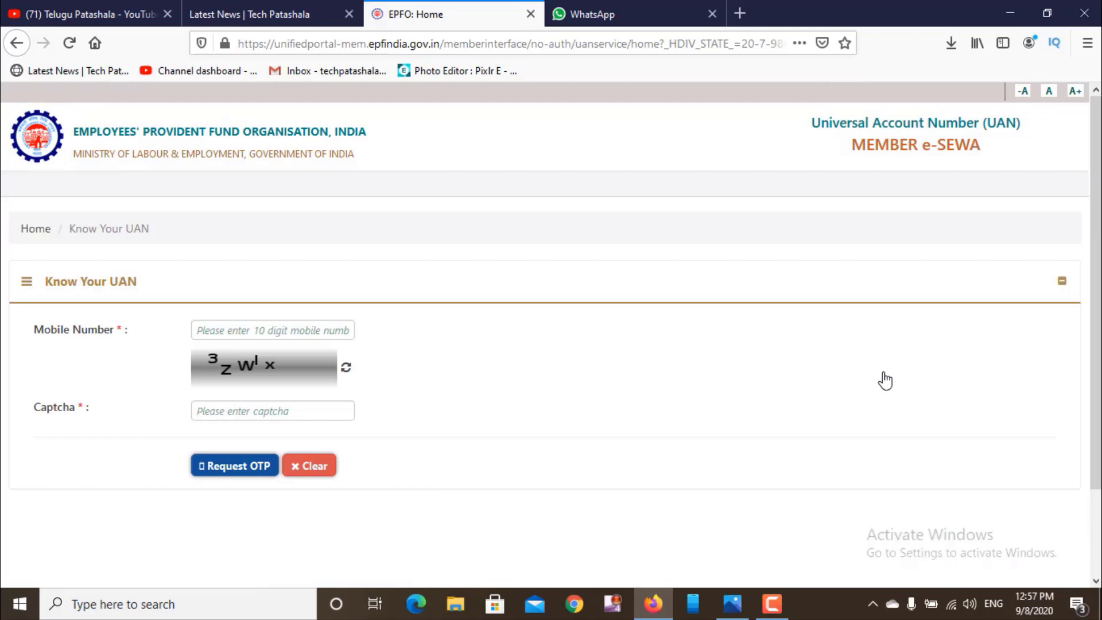
- Enter the member's mobile number and the captcha, then request an OTP
left_click(226, 327)
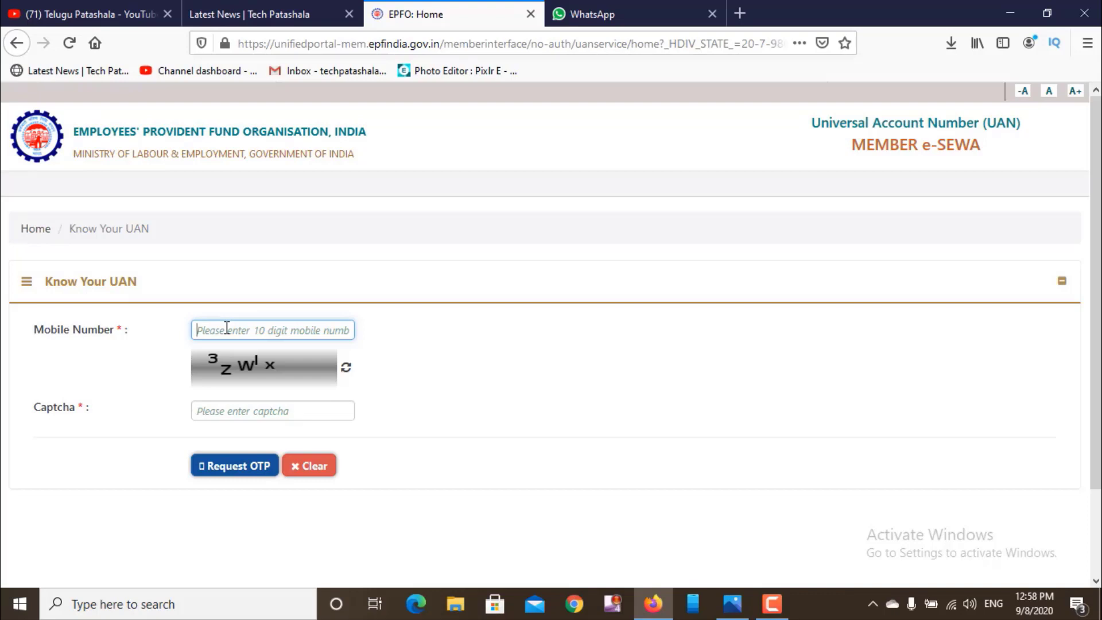
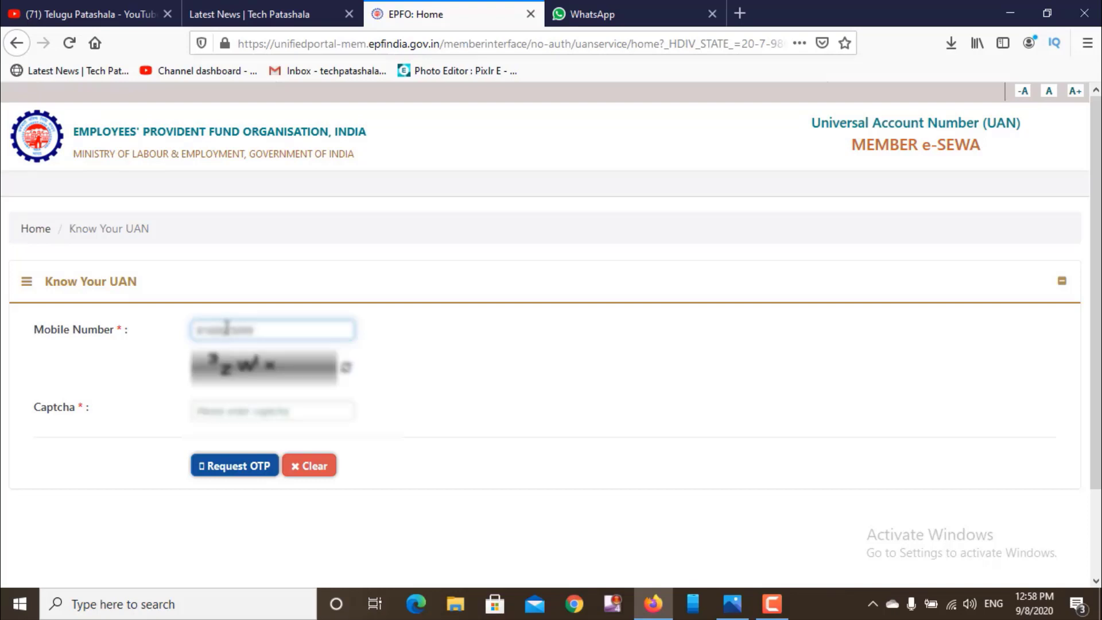
left_click(257, 405)
type("3")
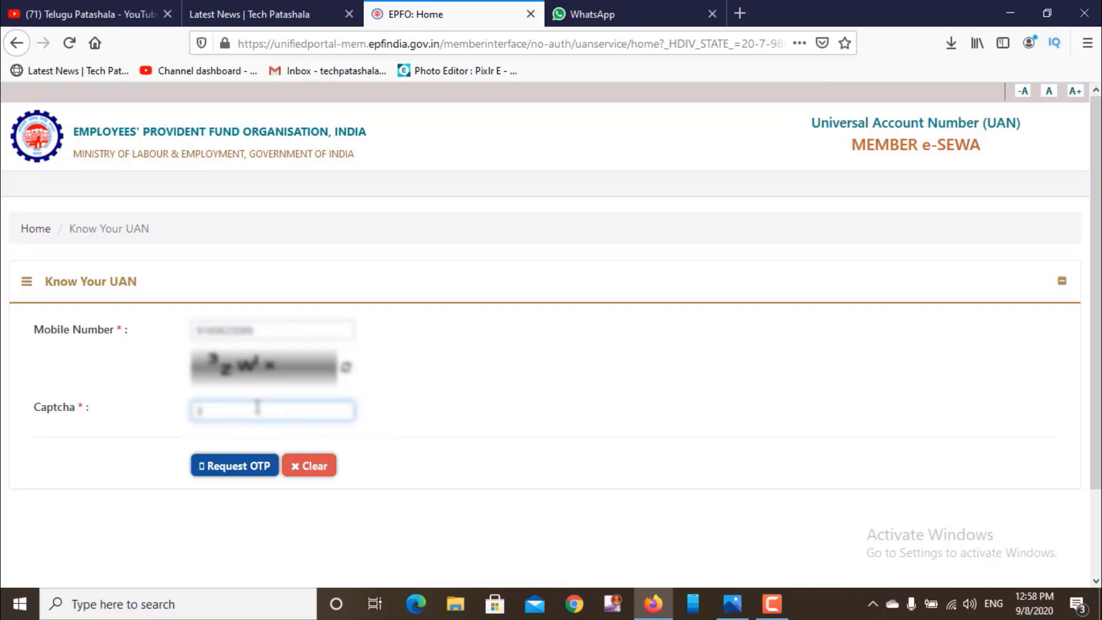
type("zw1x")
left_click(234, 468)
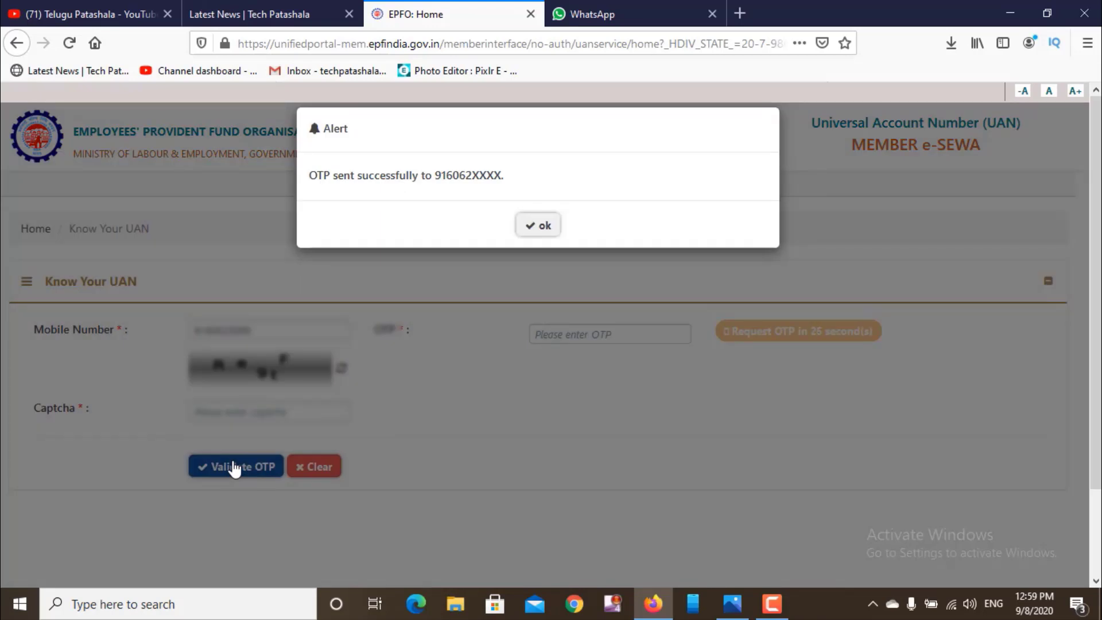
- Dismiss the OTP-sent alert, enter the six-digit OTP and new captcha, and validate it
left_click(548, 228)
left_click(562, 335)
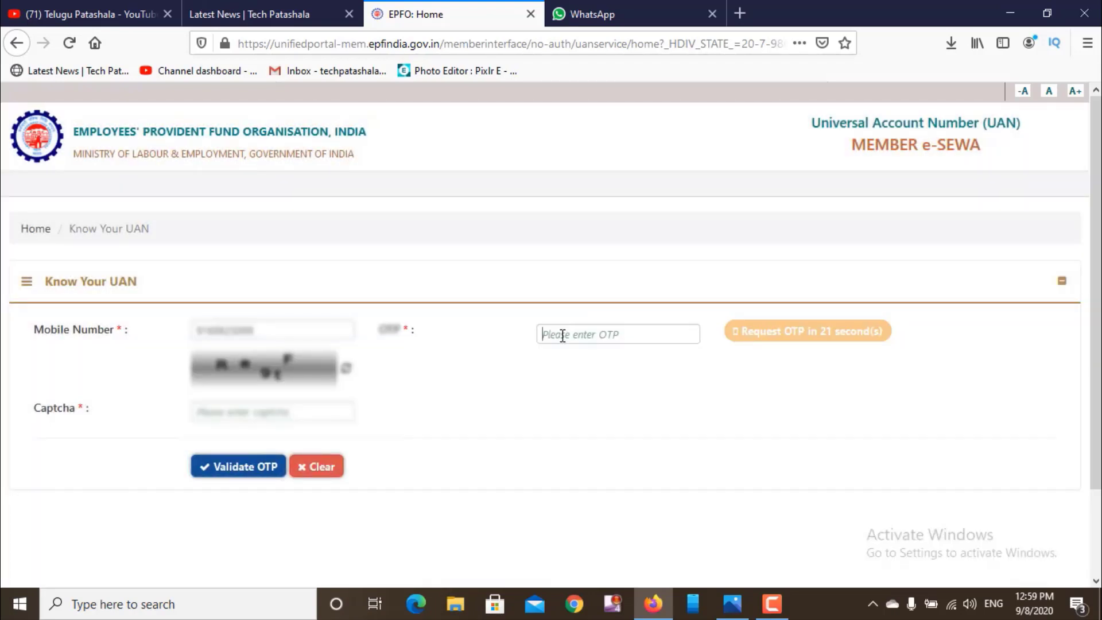
type("•")
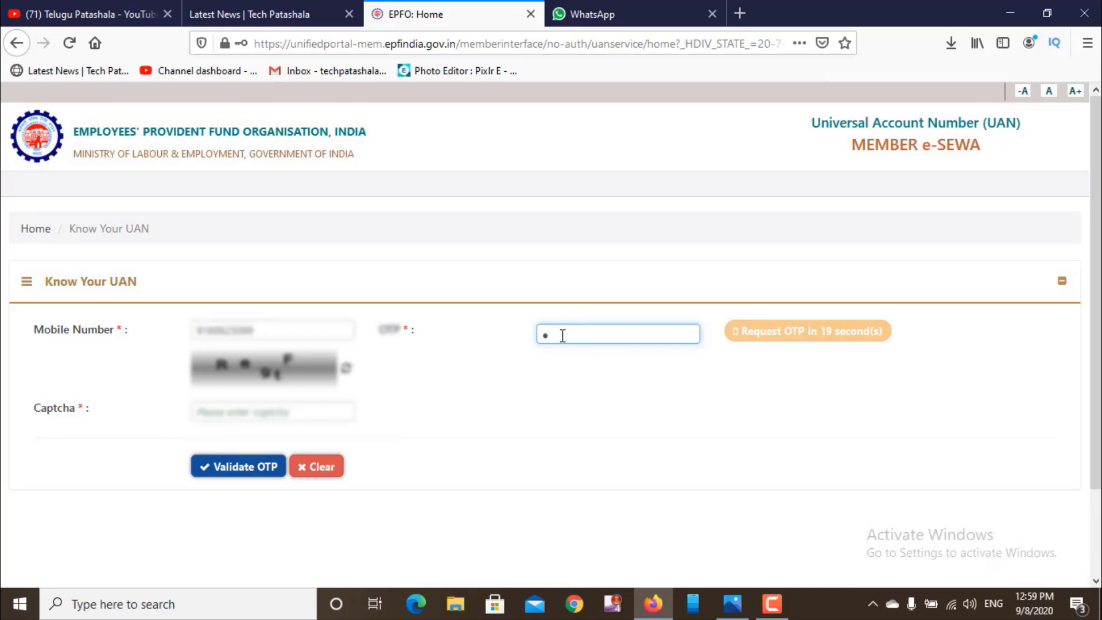
key("BackSpace")
left_click(562, 335)
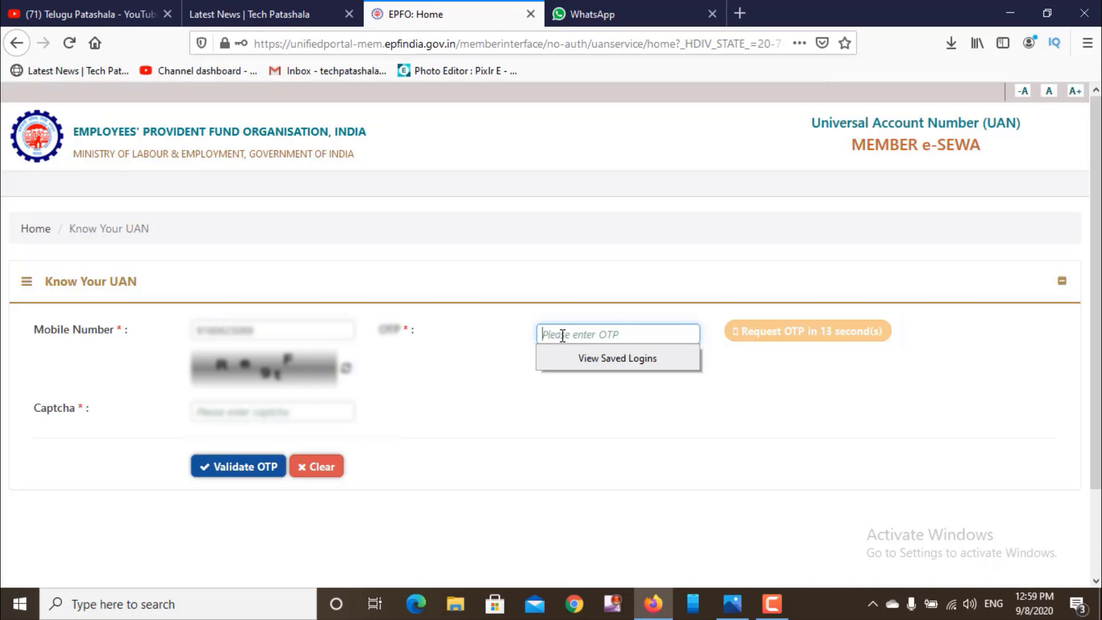
type("•••")
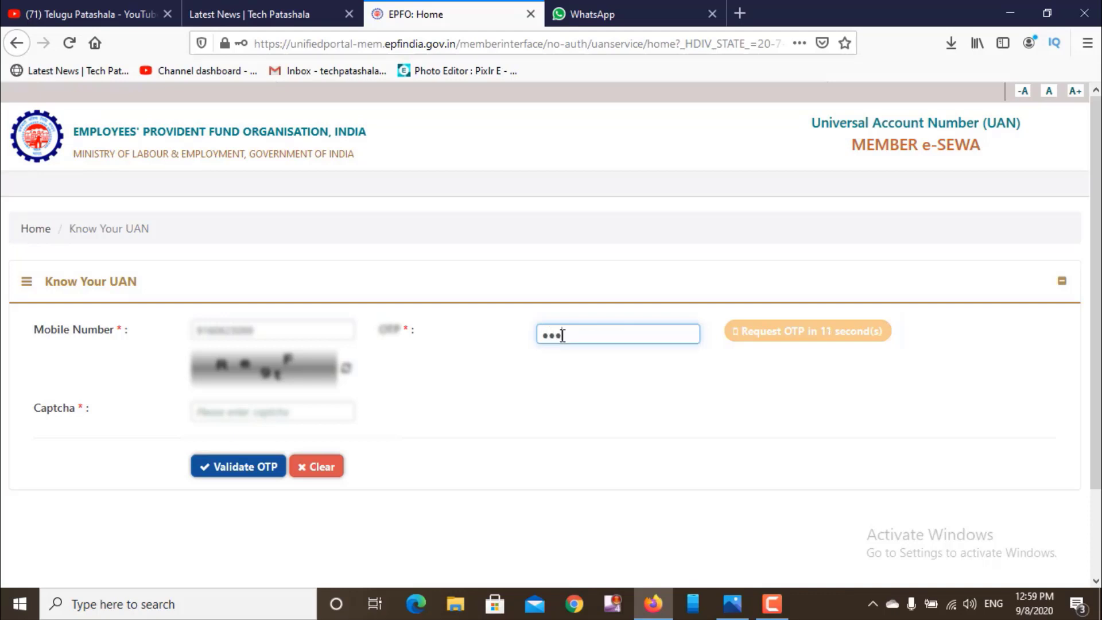
type("•••")
left_click(263, 413)
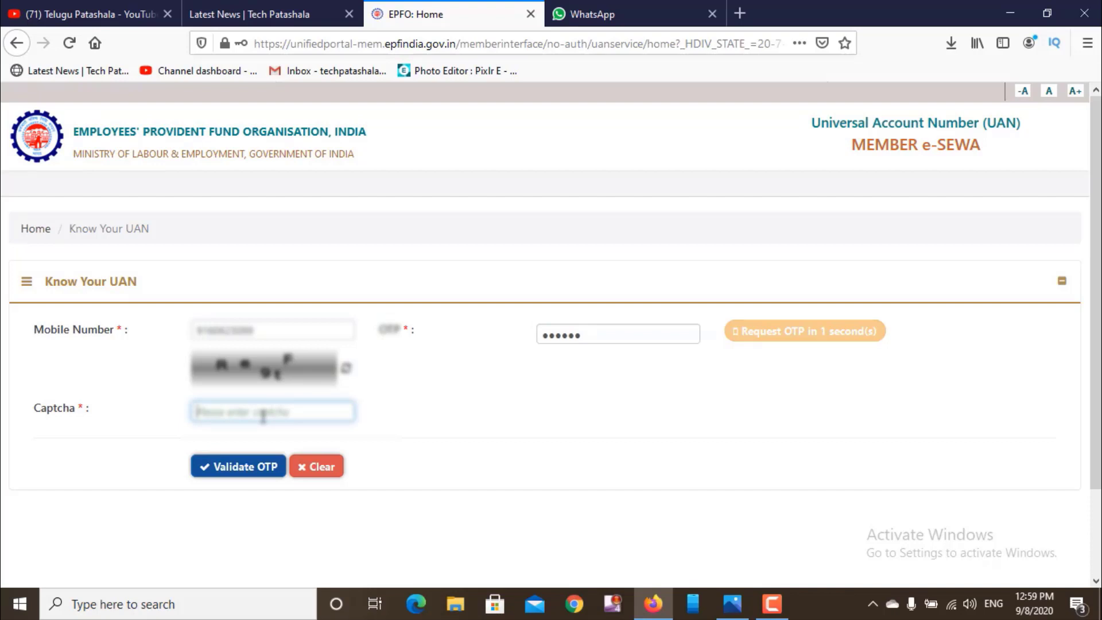
type("Rn9")
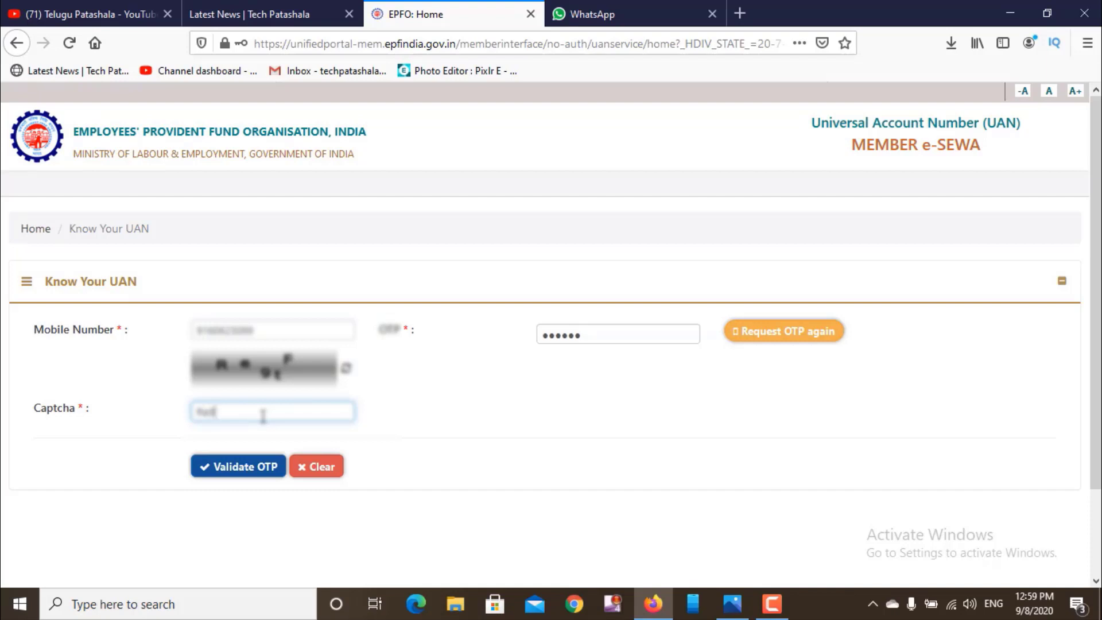
type("tF")
left_click(228, 466)
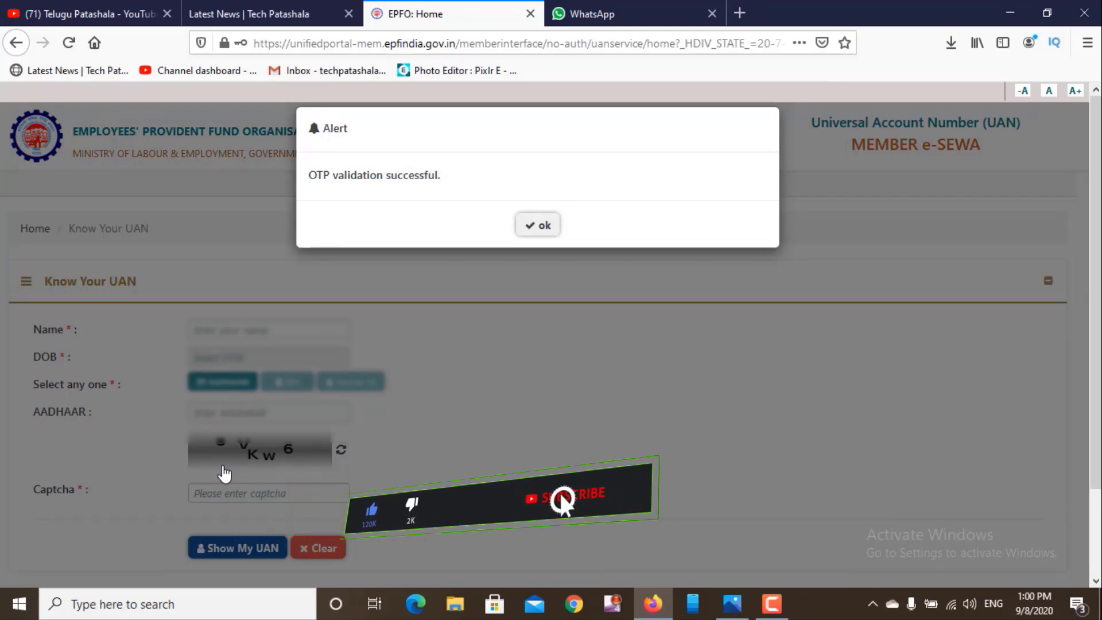
- Enter the member's name and details, submit Show My UAN, and select the UAN in the alert
left_click(541, 224)
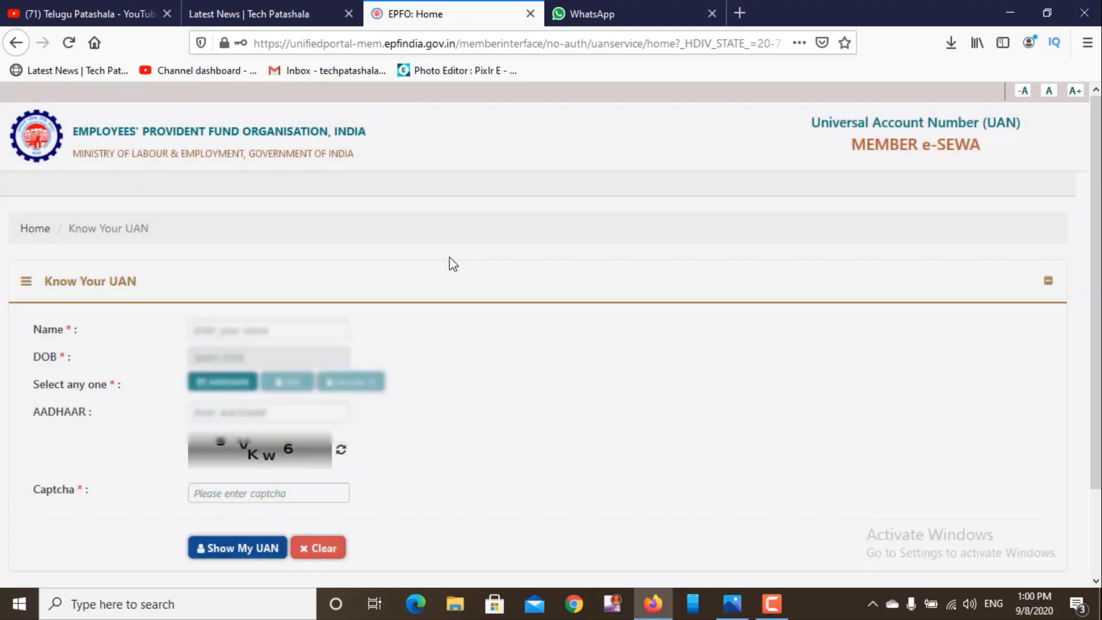
left_click(249, 326)
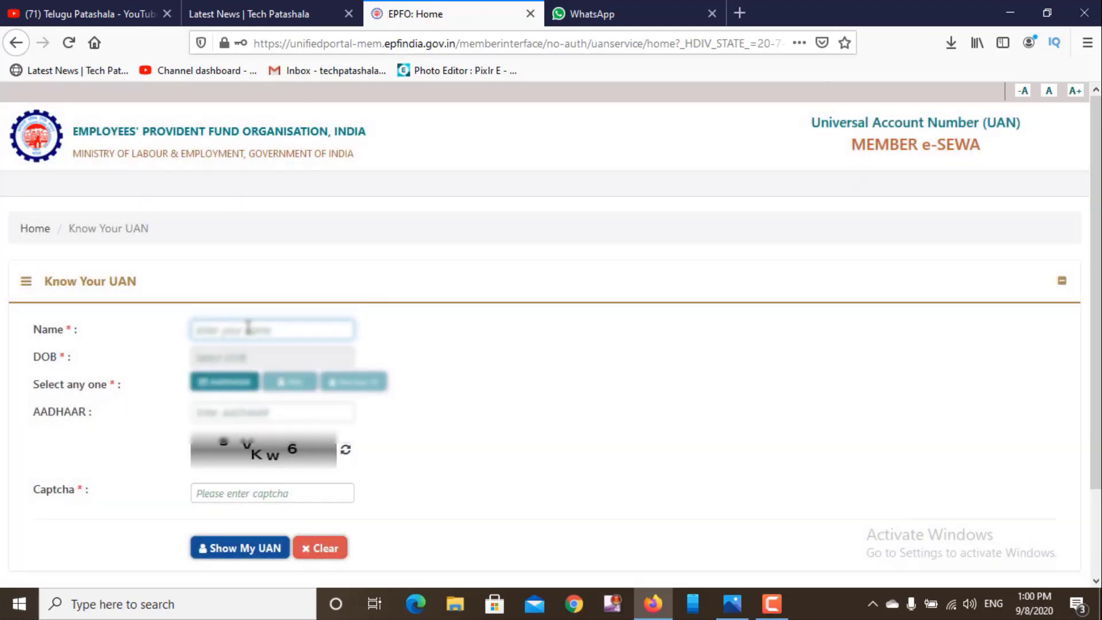
type("Ka")
key("BackSpace")
type("on")
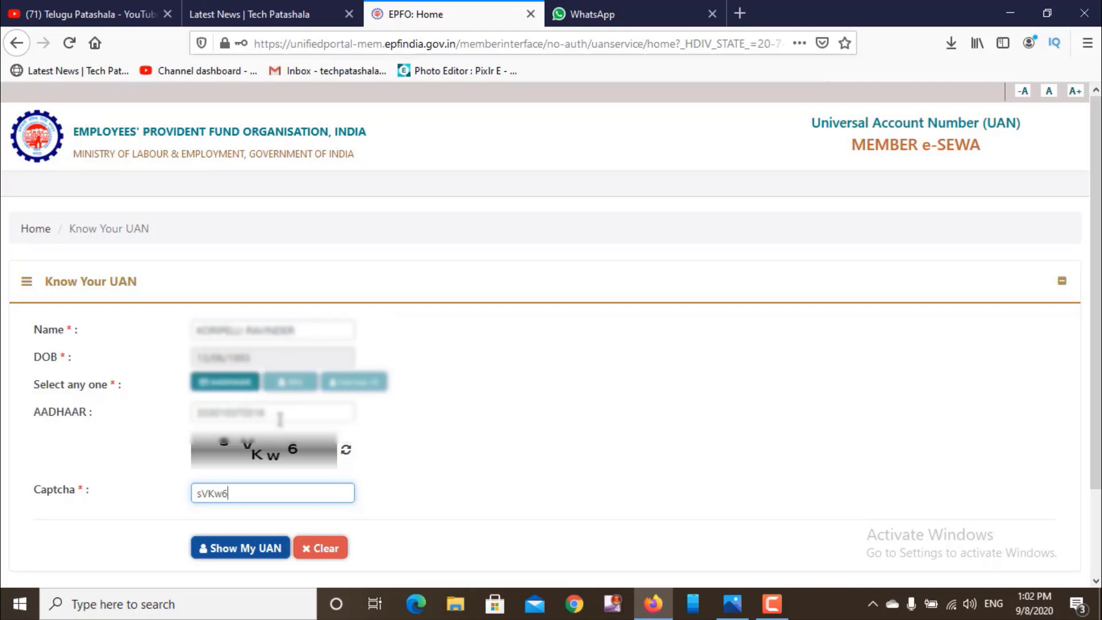
left_click(245, 550)
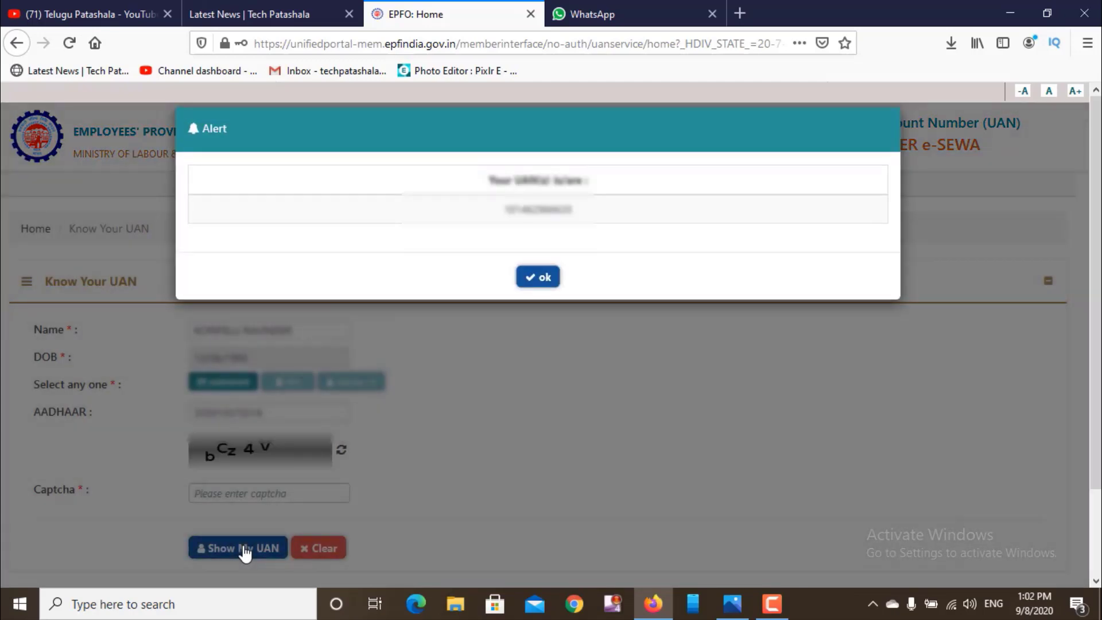
double_click(537, 210)
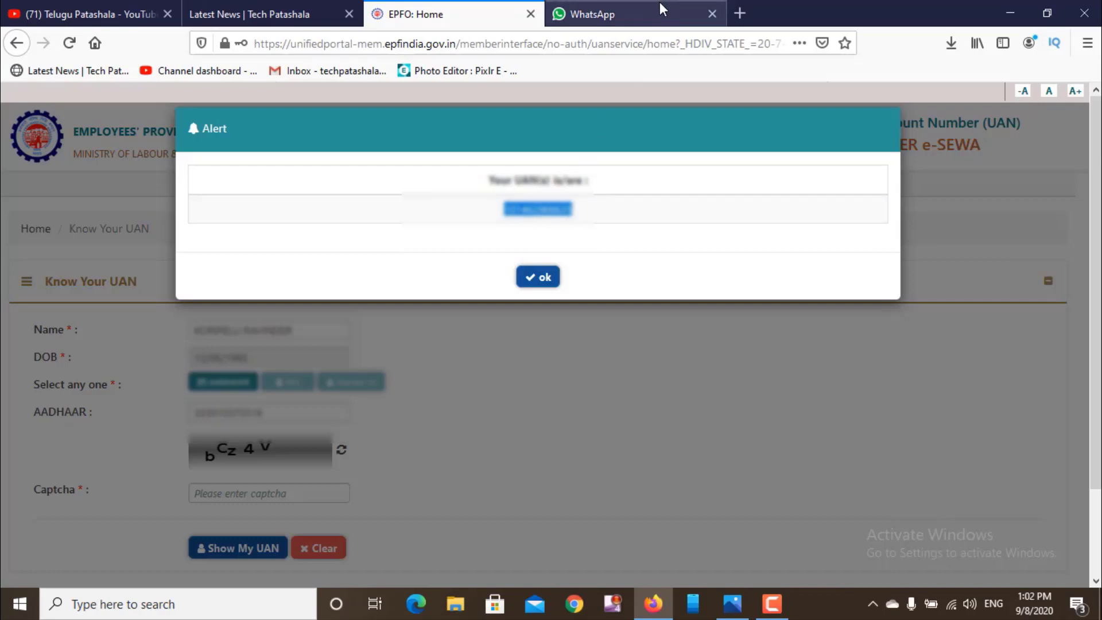
- Create 'New Text Document' on the desktop and open it in Notepad
left_click(996, 17)
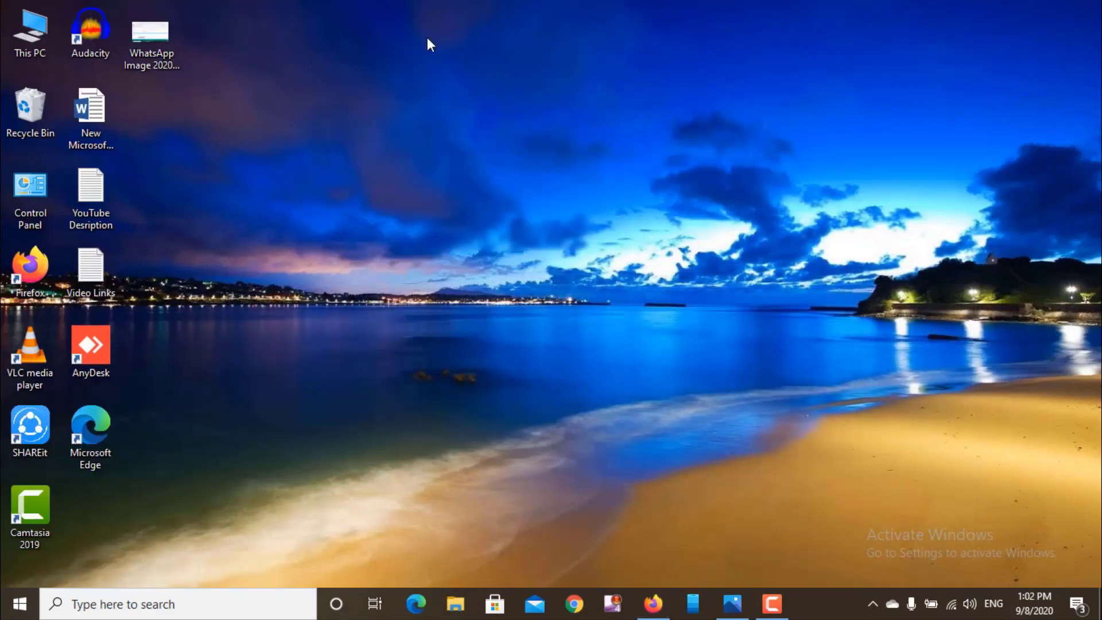
right_click(383, 66)
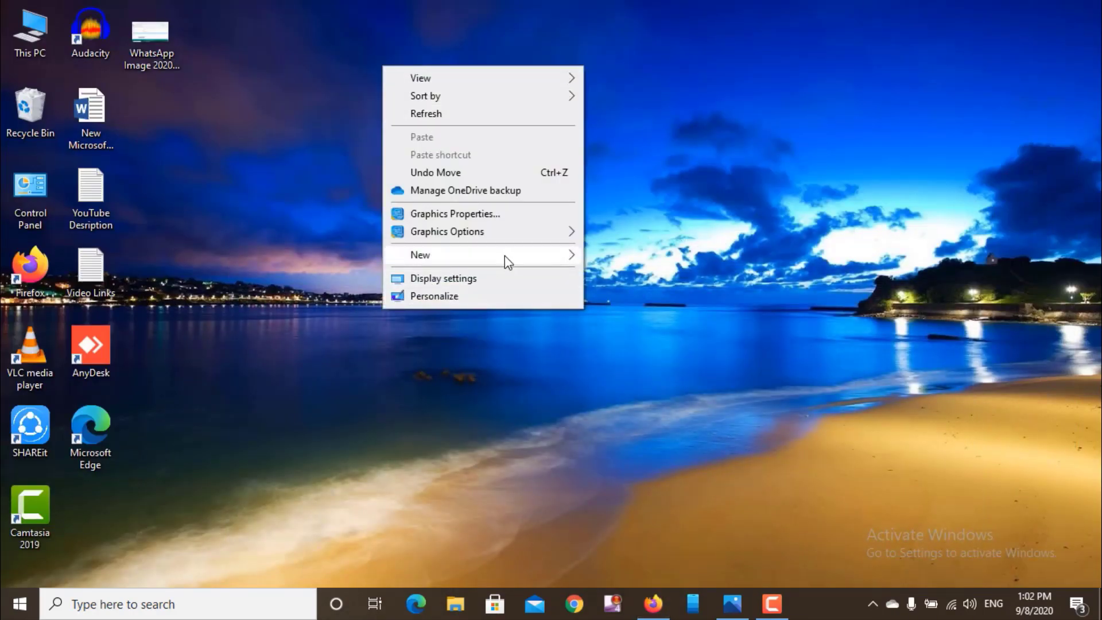
mouse_move(509, 258)
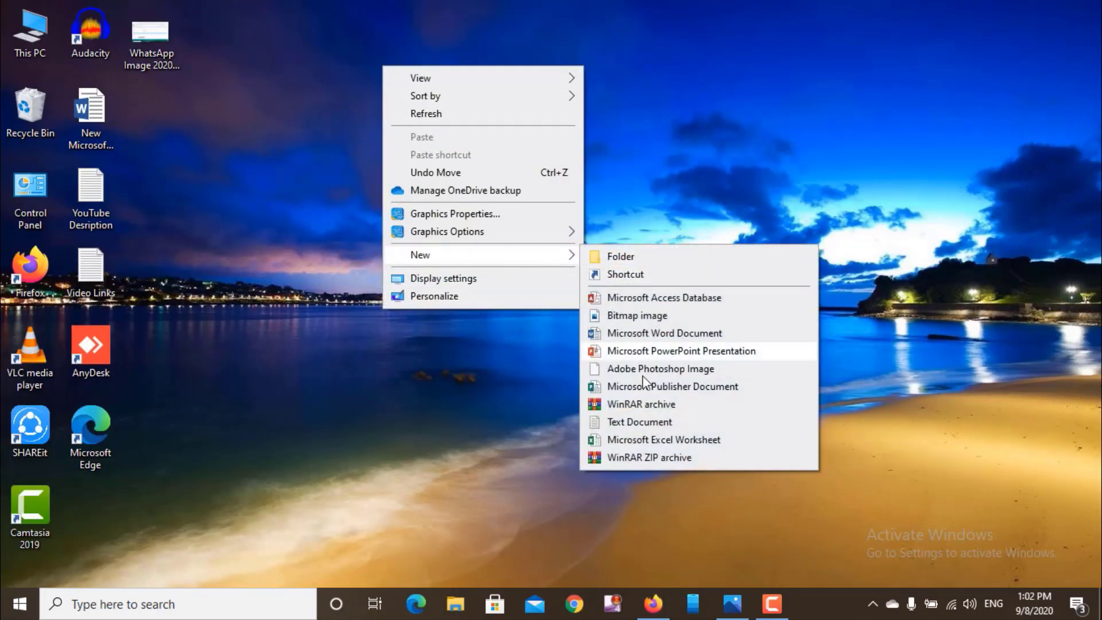
left_click(631, 423)
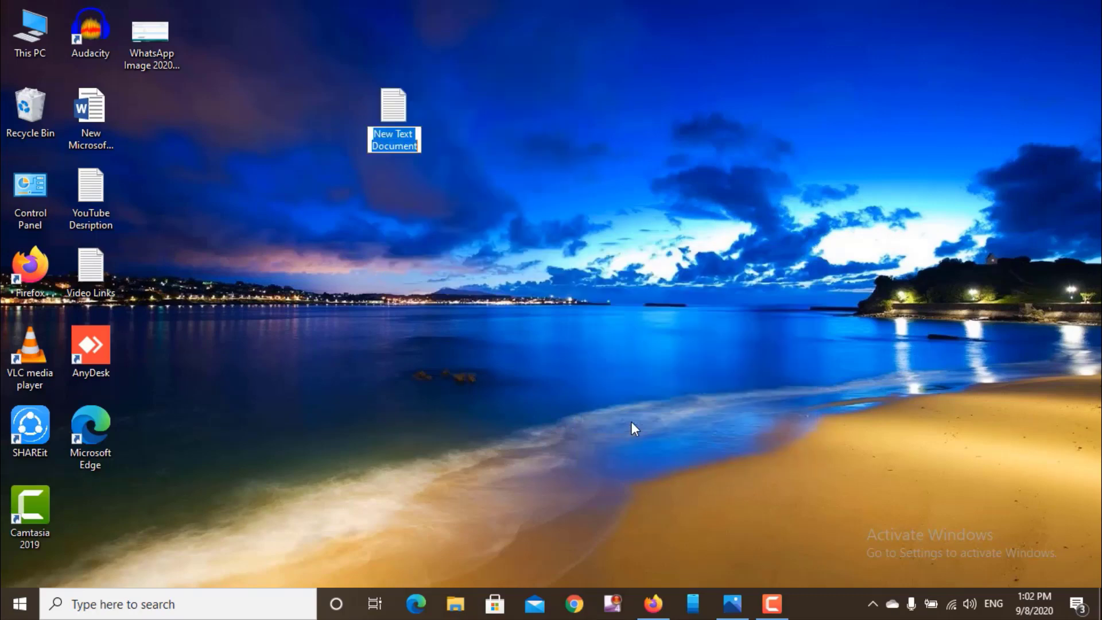
key("Return")
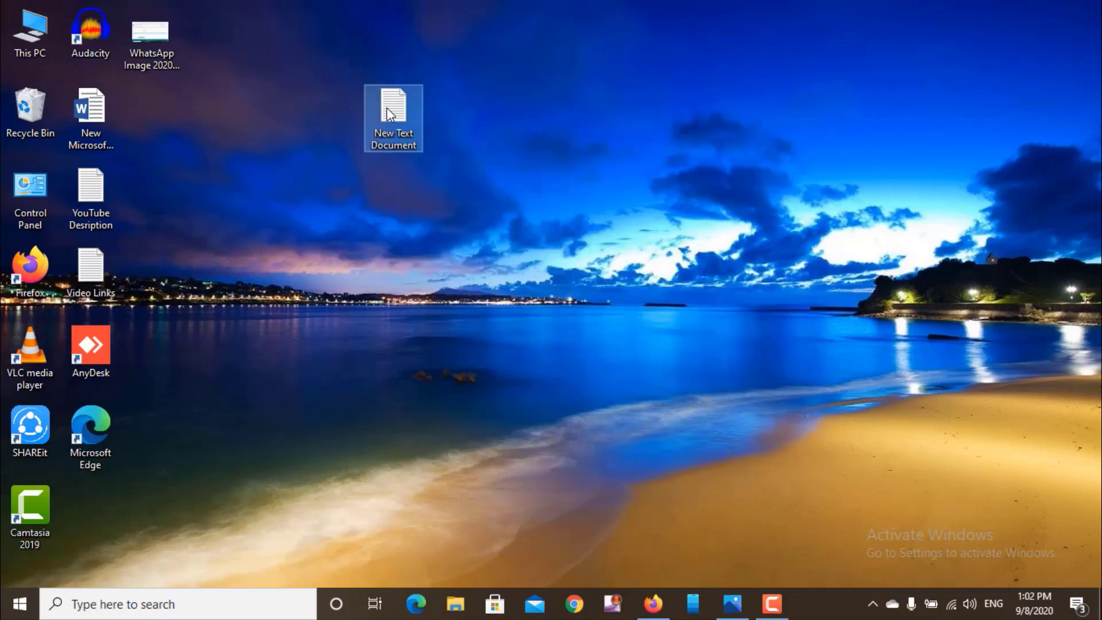
double_click(390, 114)
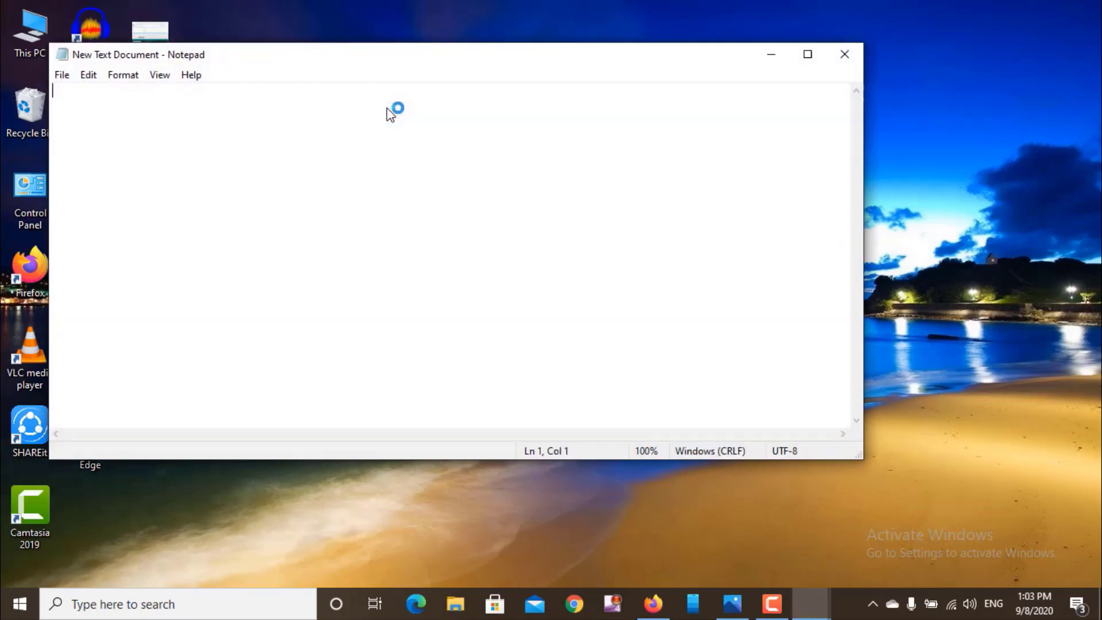
- Paste the UAN into the note, close the empty duplicate Notepad, and return to Firefox
key("ctrl+v")
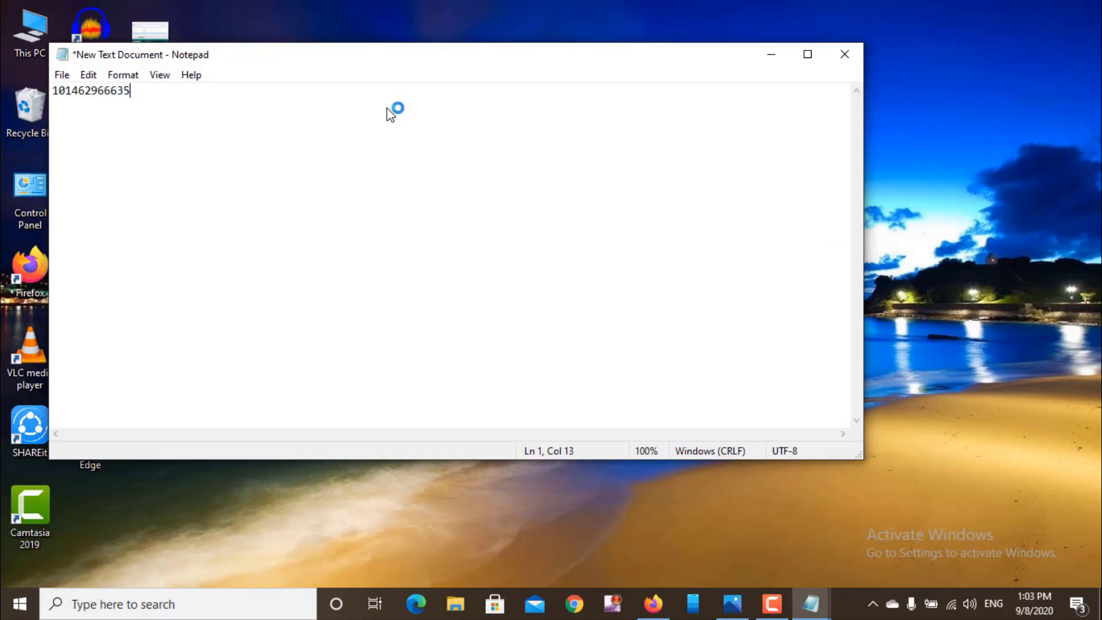
left_click(770, 55)
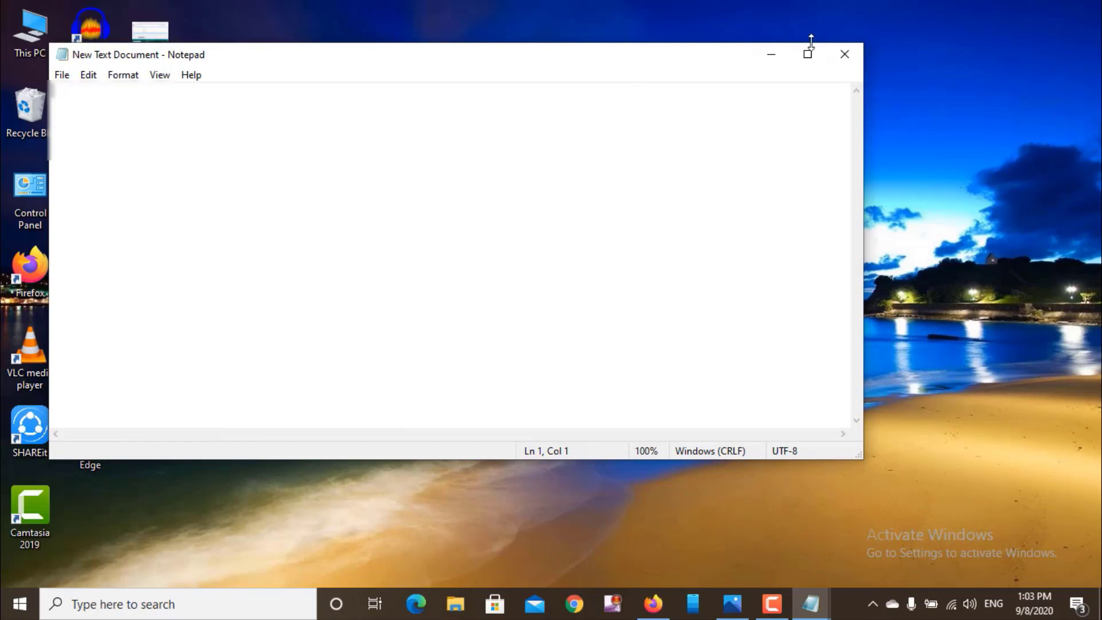
left_click(767, 58)
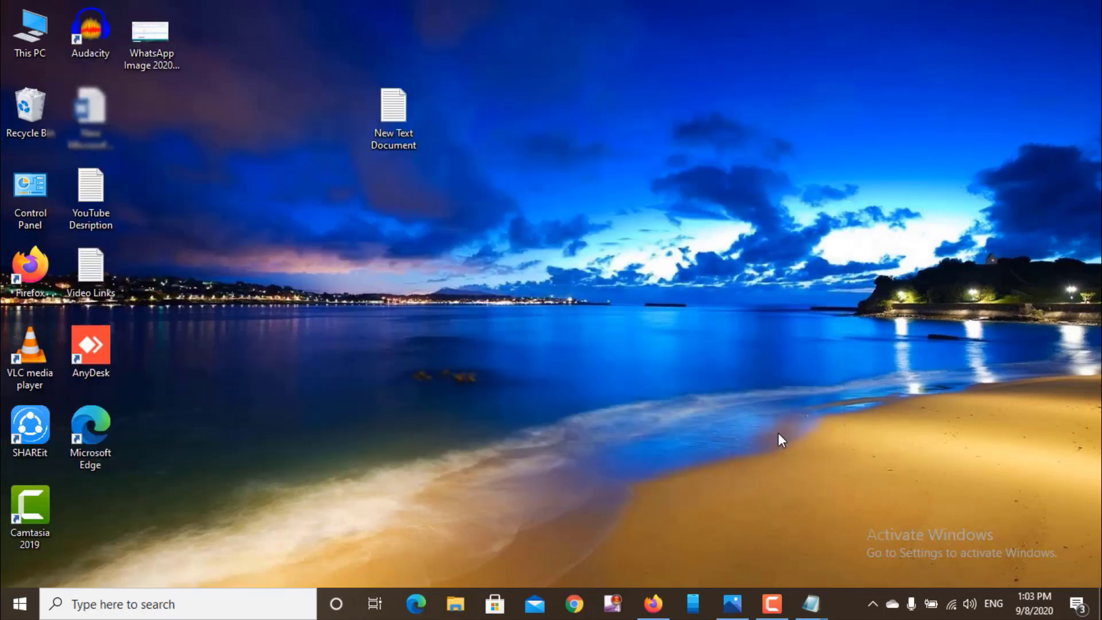
mouse_move(807, 587)
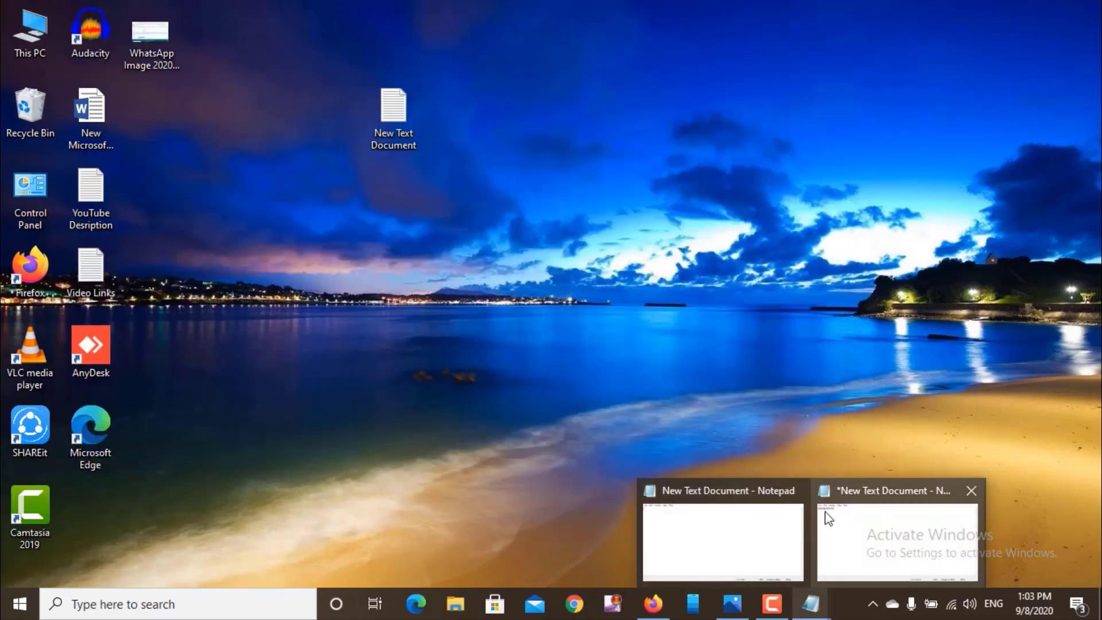
mouse_move(828, 518)
mouse_move(775, 529)
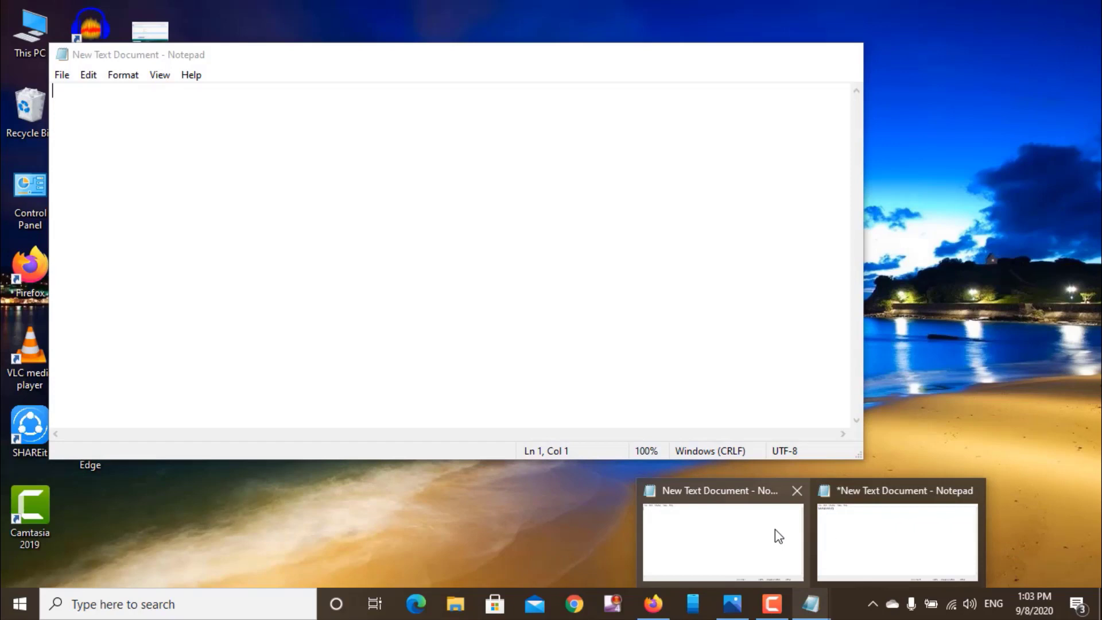
left_click(800, 489)
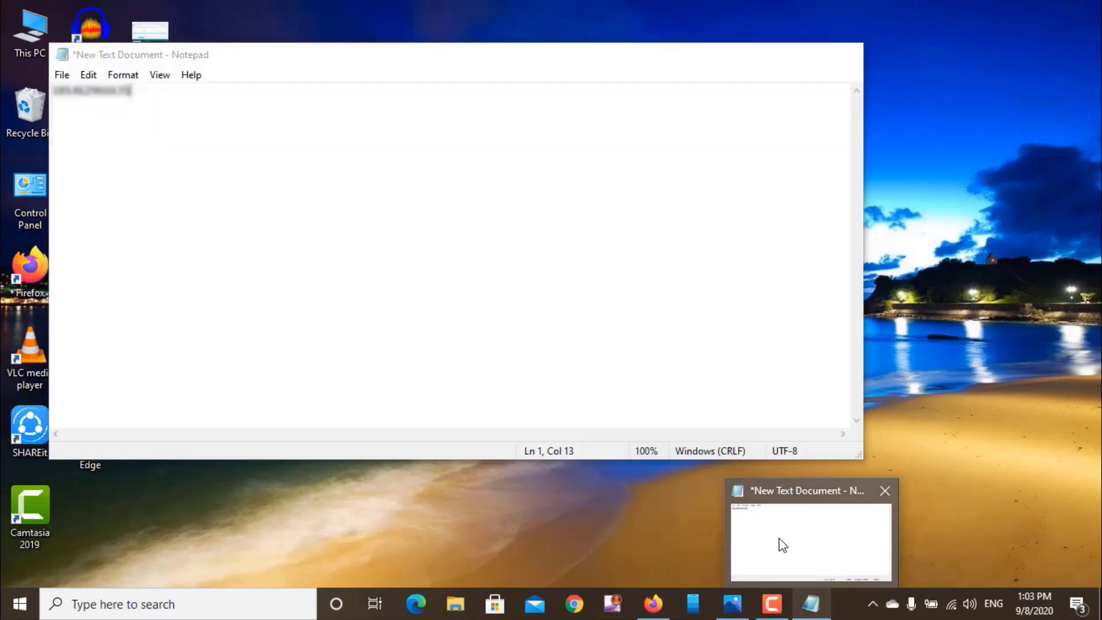
left_click(779, 538)
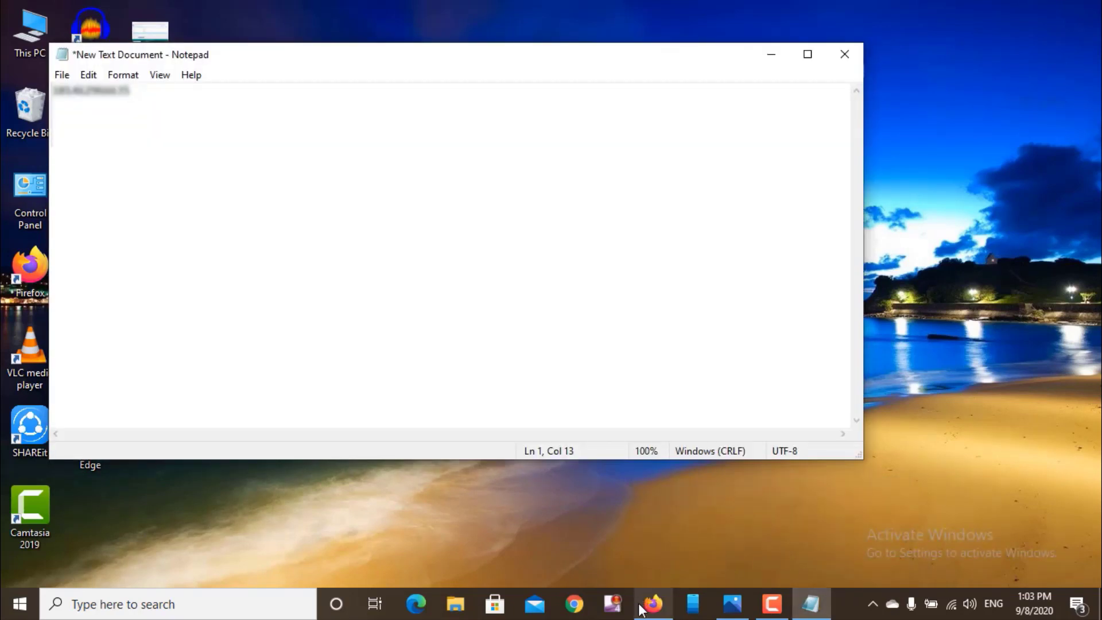
left_click(642, 605)
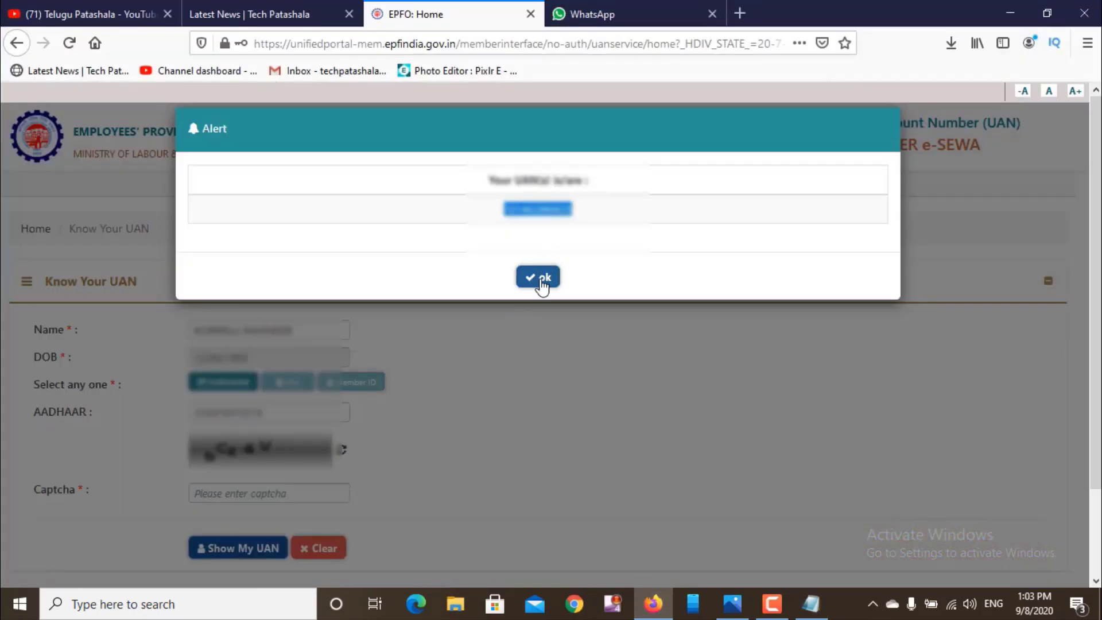
- Dismiss the UAN alert, decline saving the login, and scroll to Important Links
left_click(540, 280)
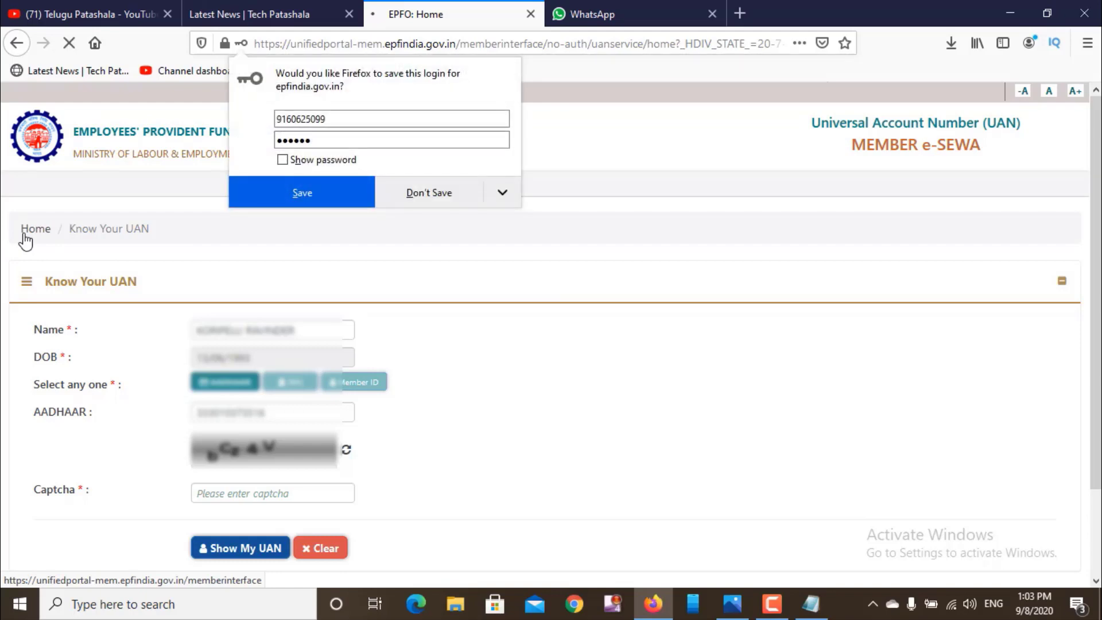
left_click(429, 192)
scroll(551, 373, "down", 3)
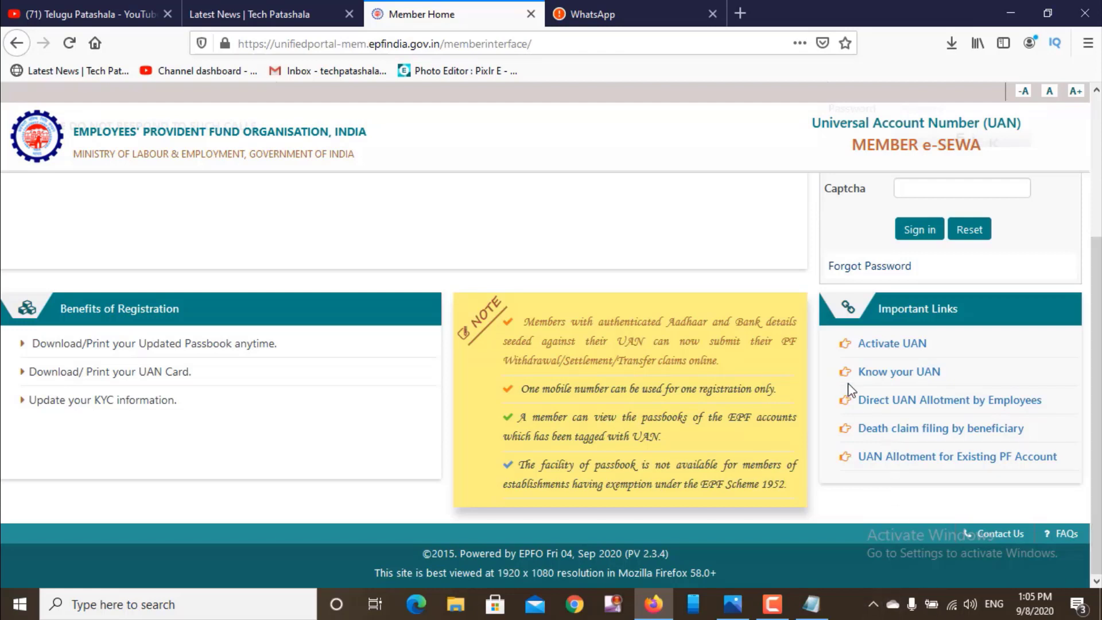
- Open the Activate UAN form and select its UAN entry box
left_click(886, 344)
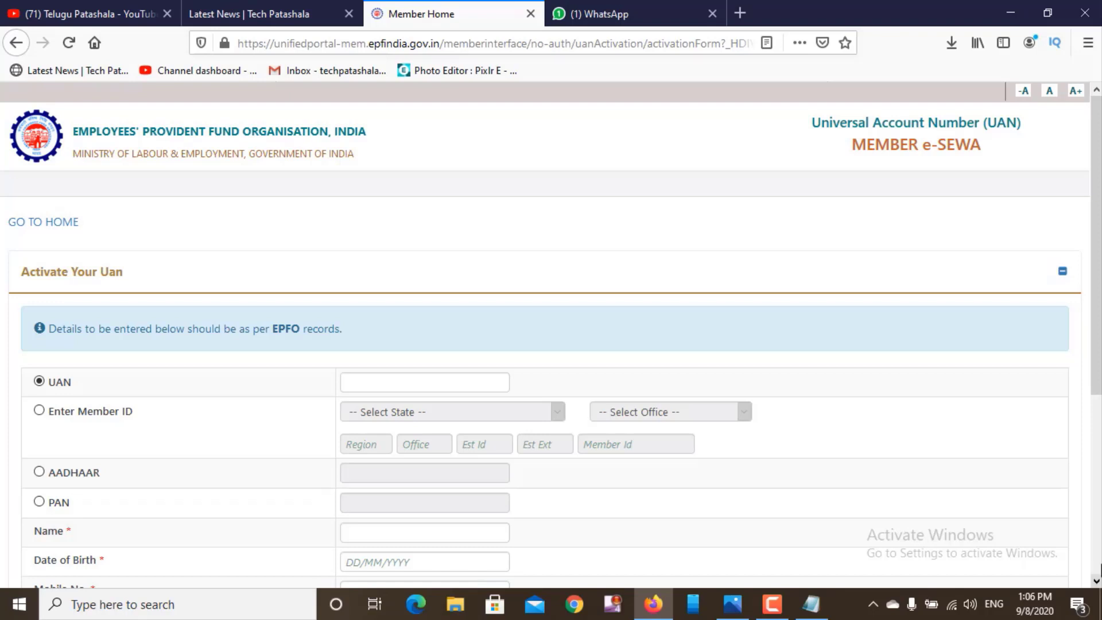
scroll(1098, 562, "down", 5)
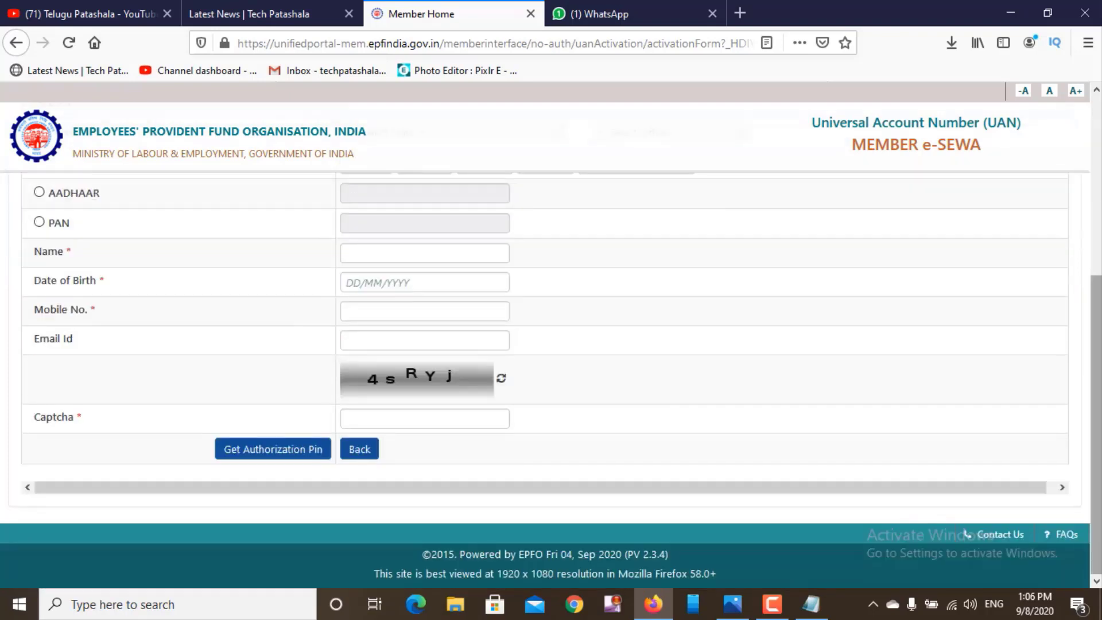
left_click(1096, 92)
left_click(1096, 92)
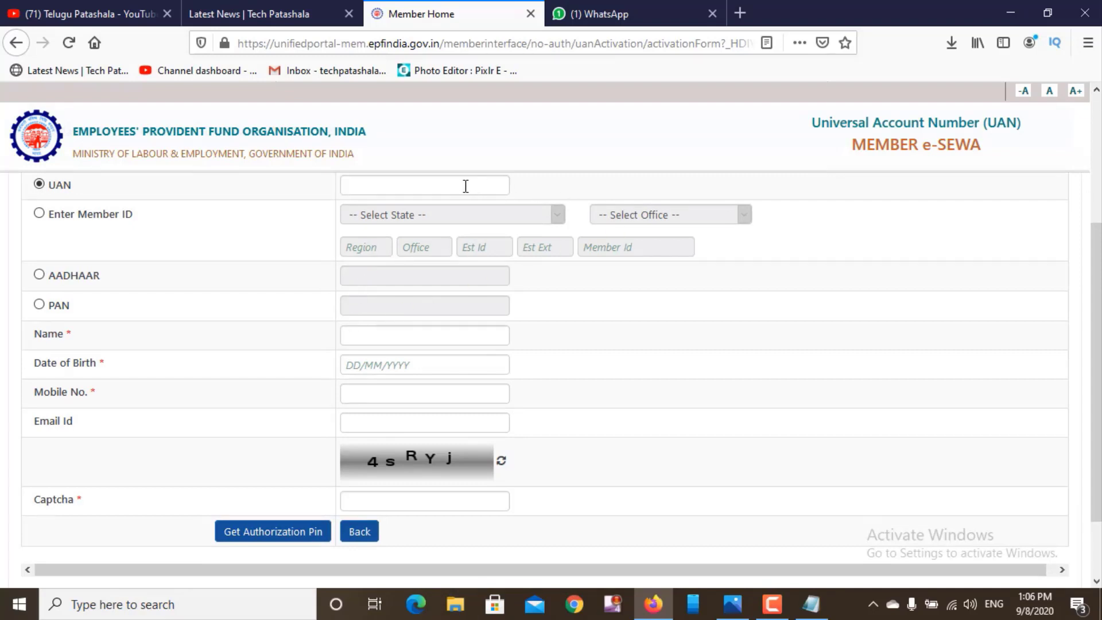
left_click(447, 188)
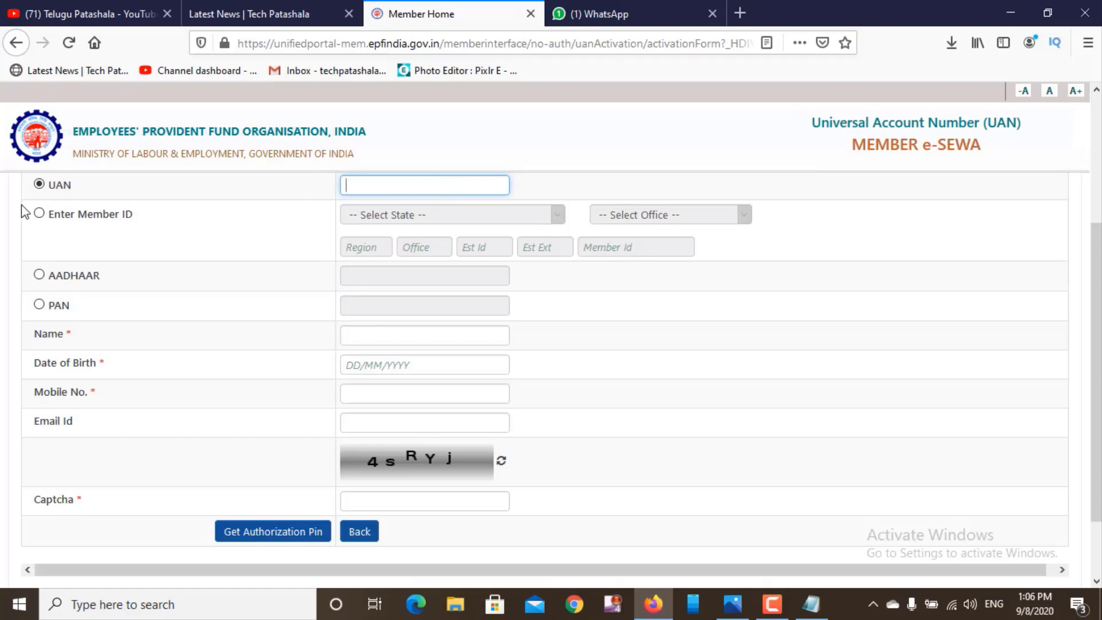
- Try the Member ID, AADHAAR and PAN options, return to UAN, and bring up the saved note
left_click(36, 218)
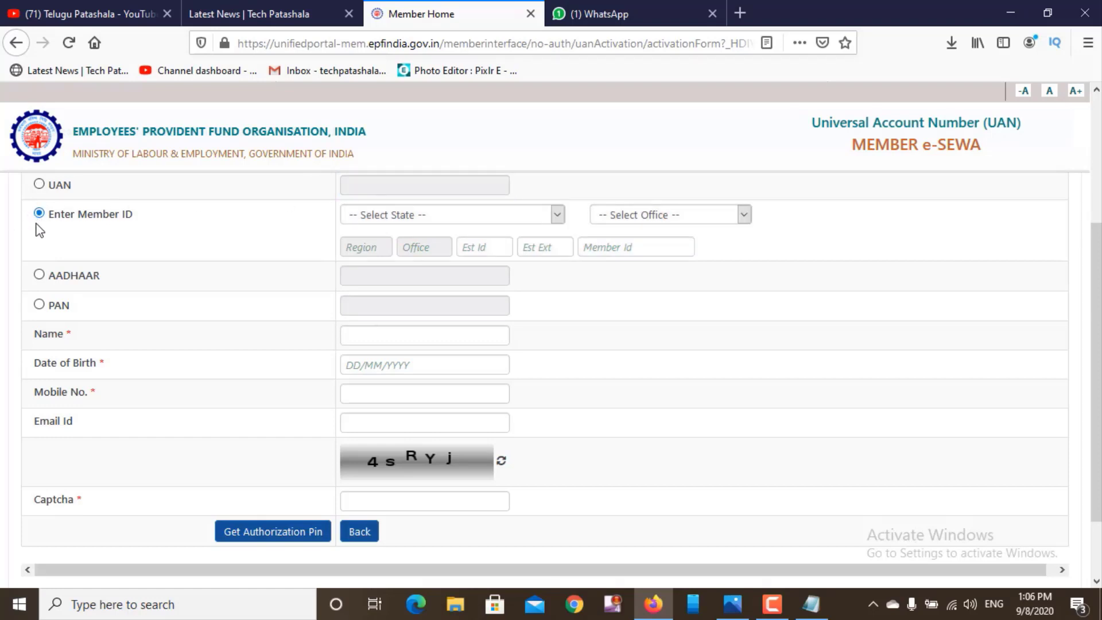
left_click(39, 274)
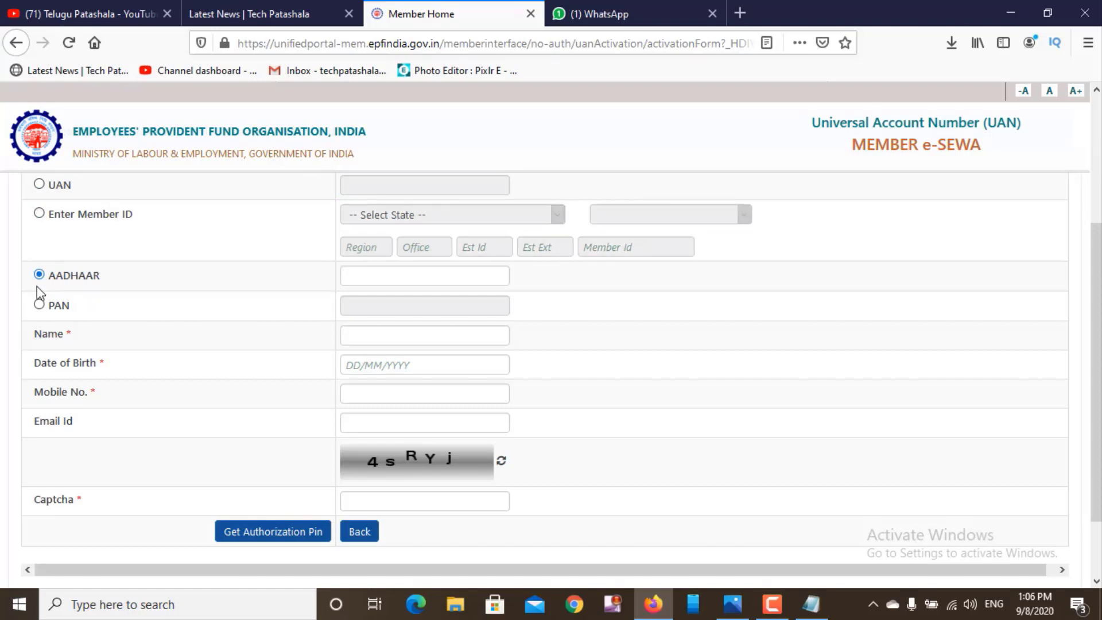
left_click(39, 304)
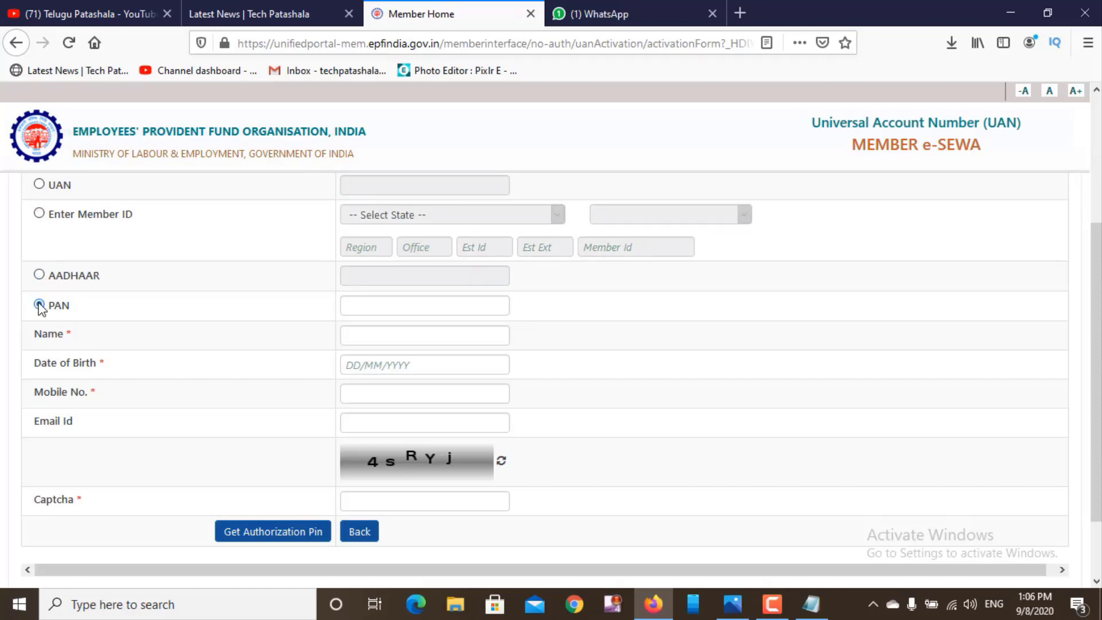
left_click(39, 185)
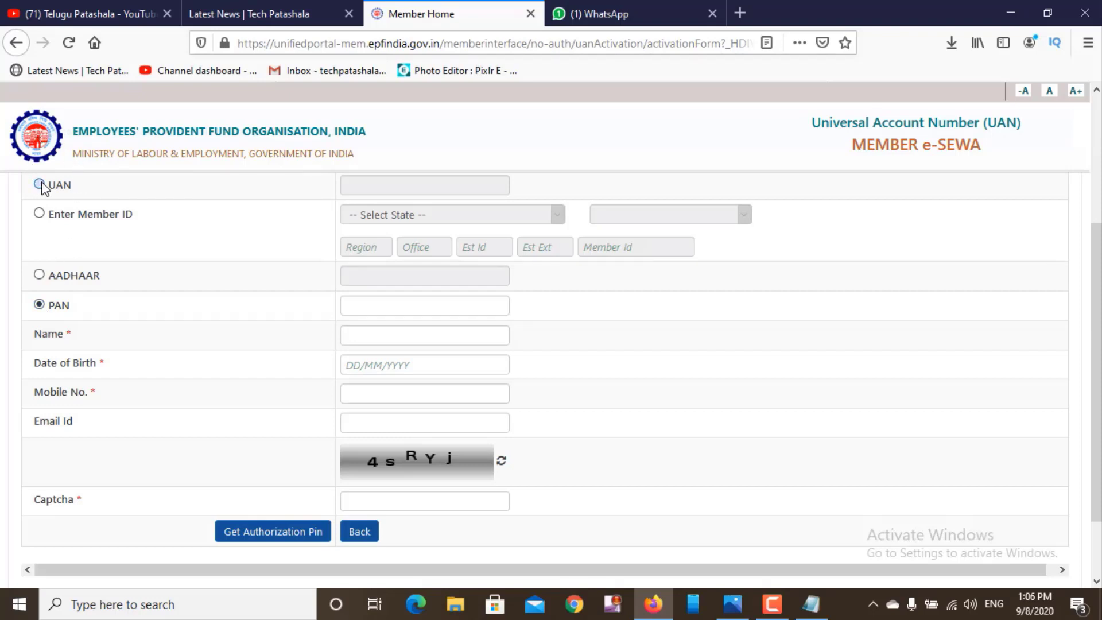
left_click(413, 191)
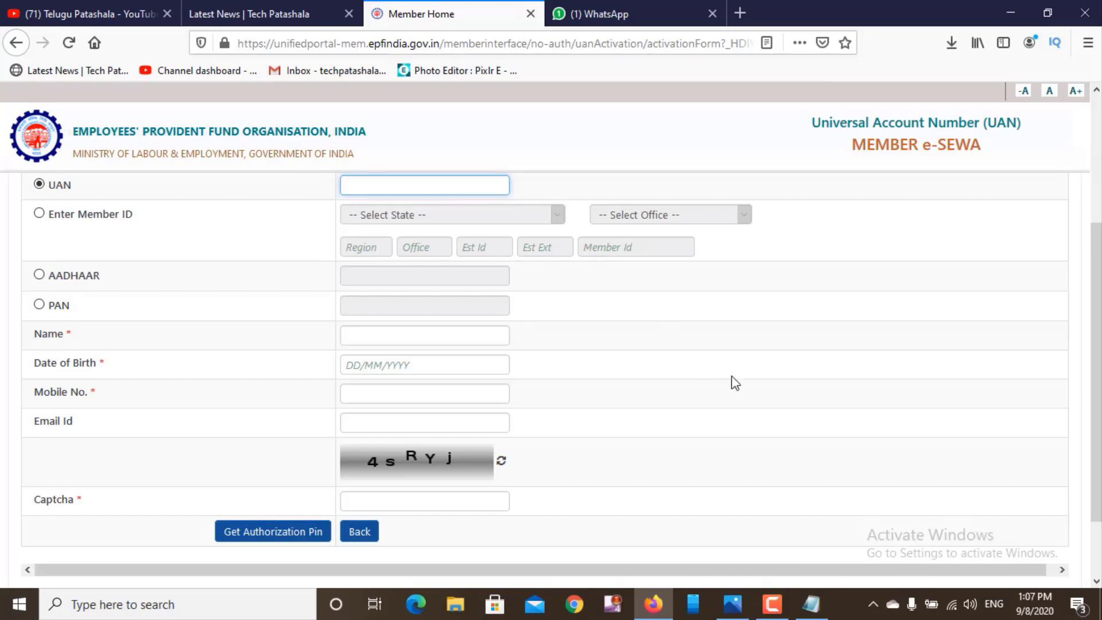
left_click(811, 604)
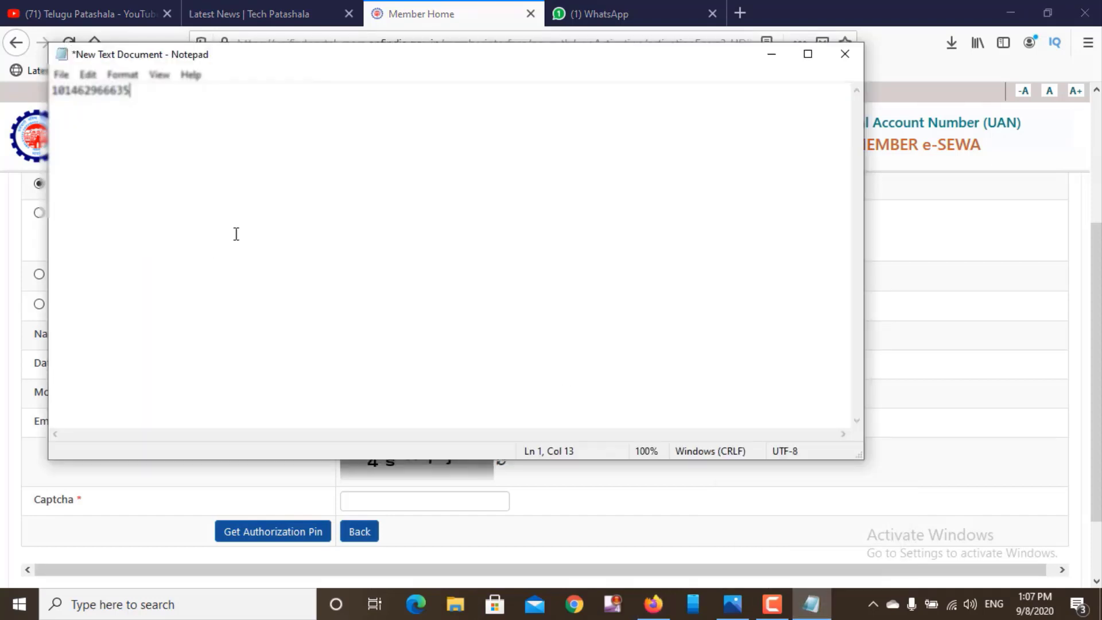
- Copy the saved UAN from the Notepad note and paste it into the form's UAN field
key("ctrl+a")
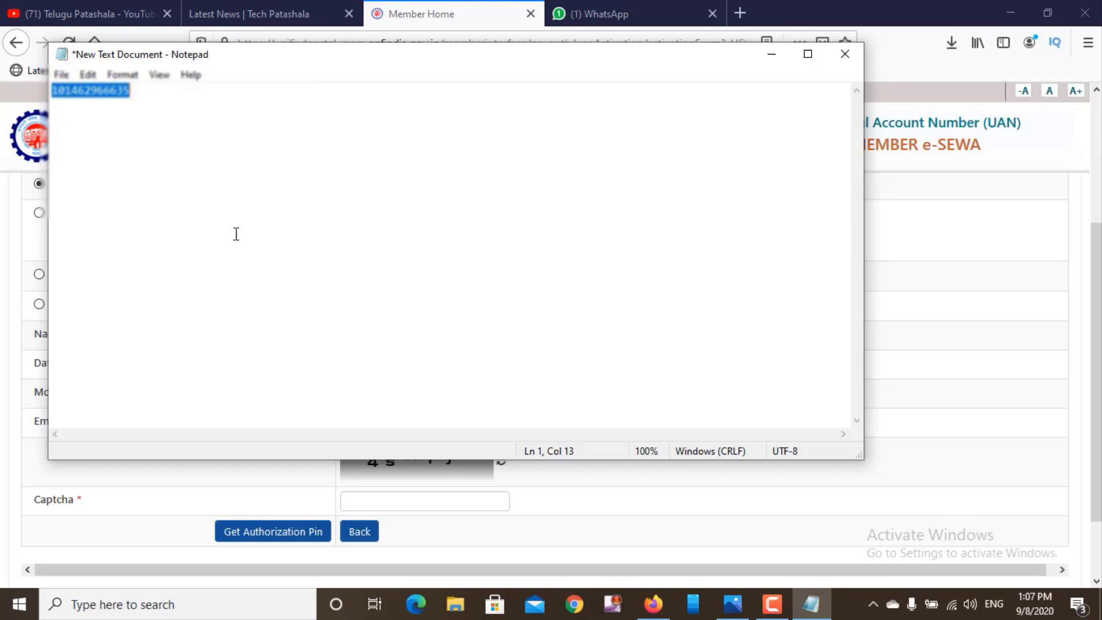
left_click(771, 53)
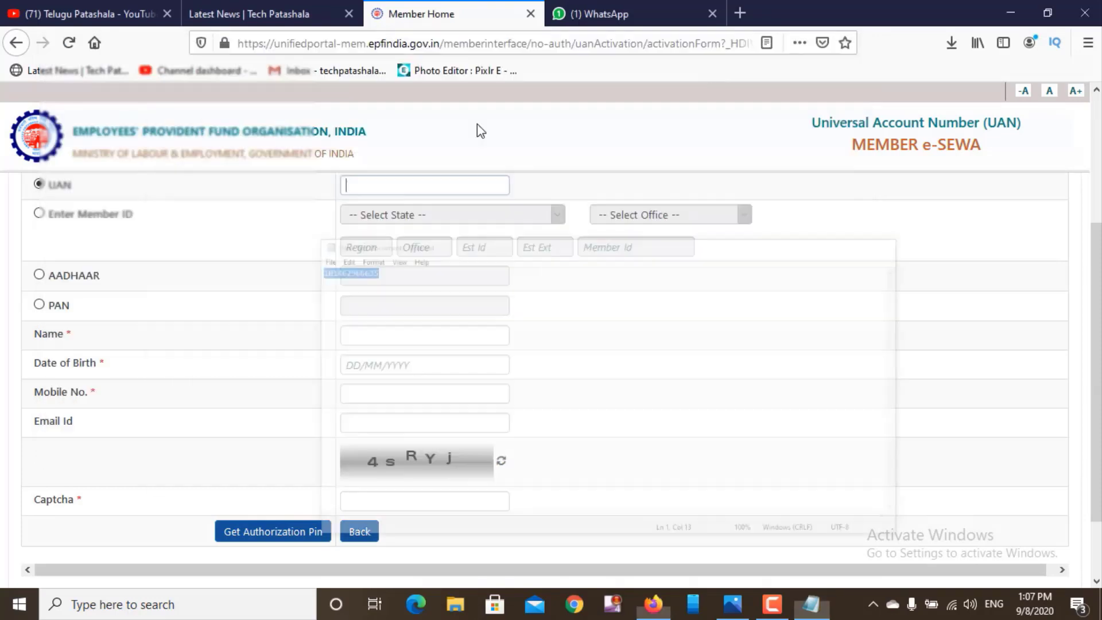
left_click(381, 185)
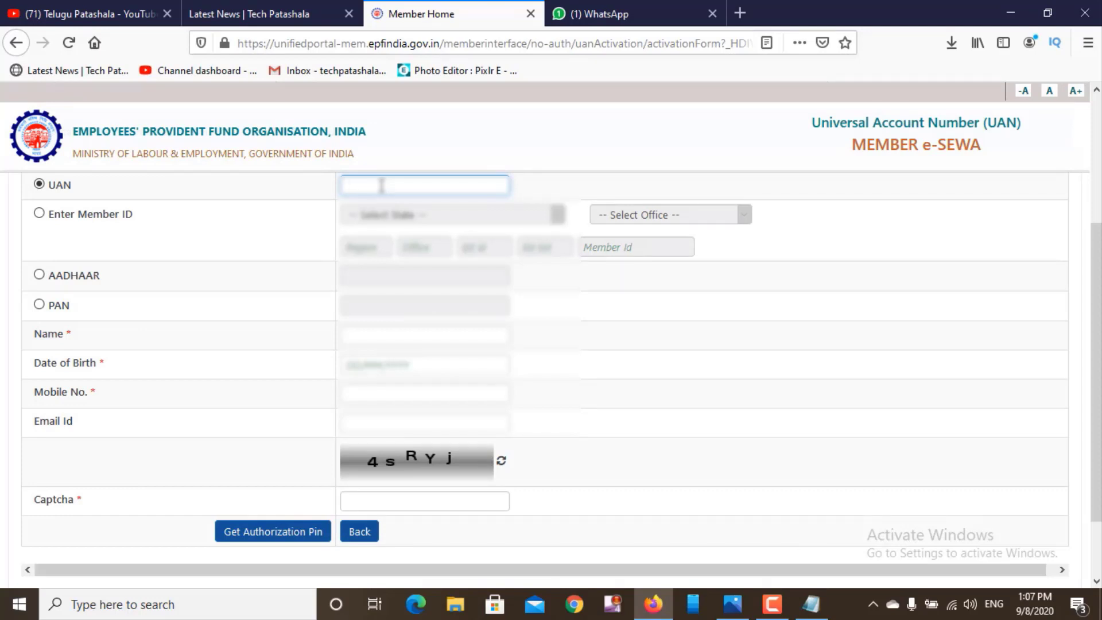
right_click(381, 184)
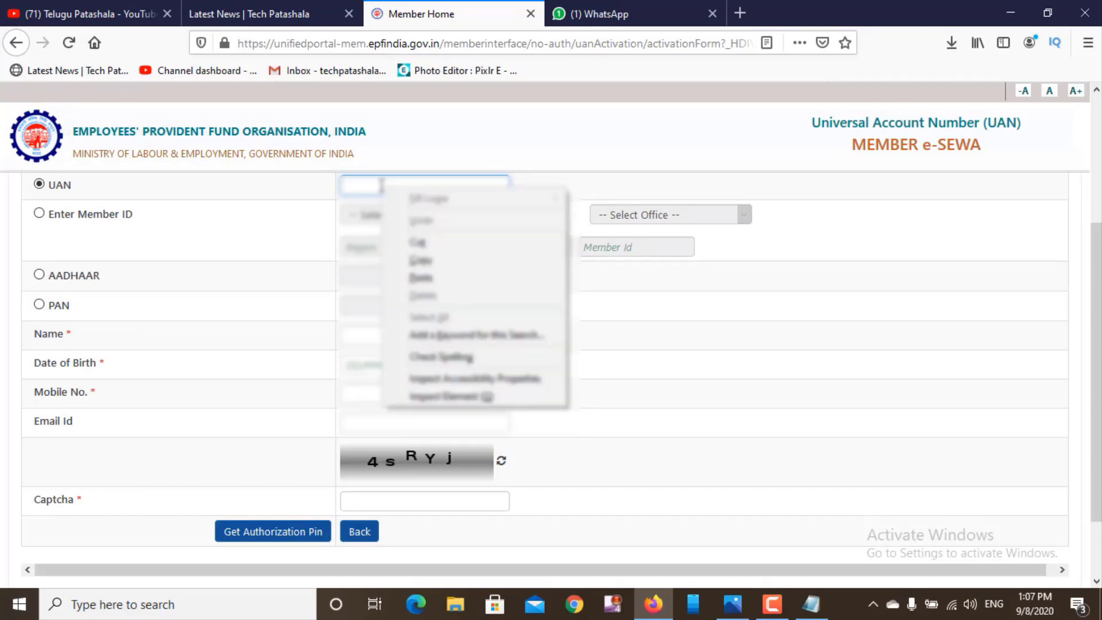
left_click(436, 278)
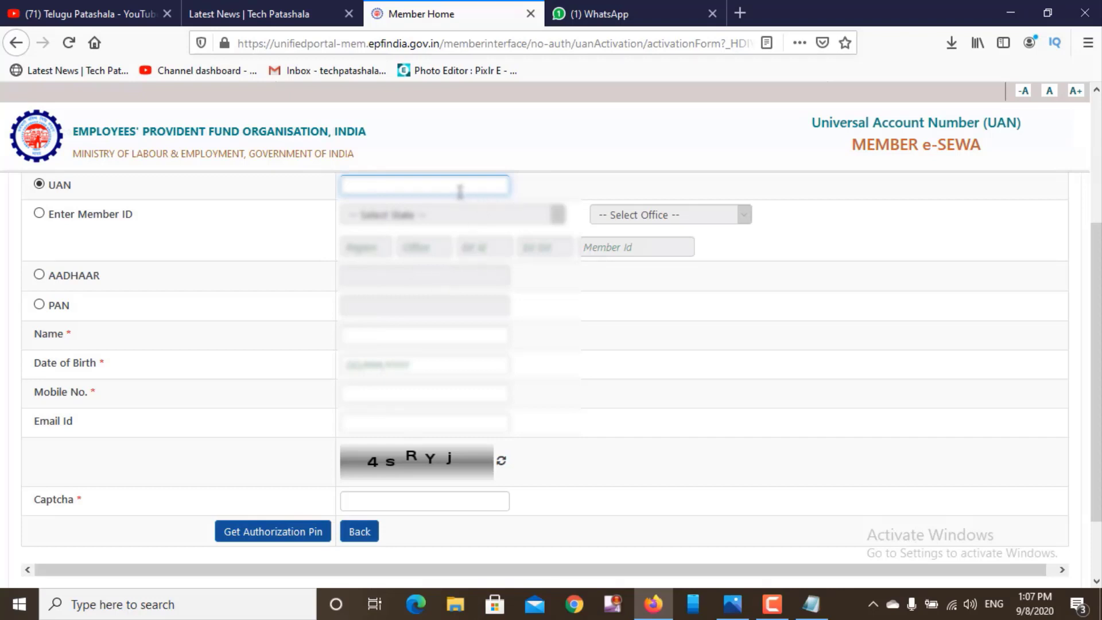
left_click(809, 606)
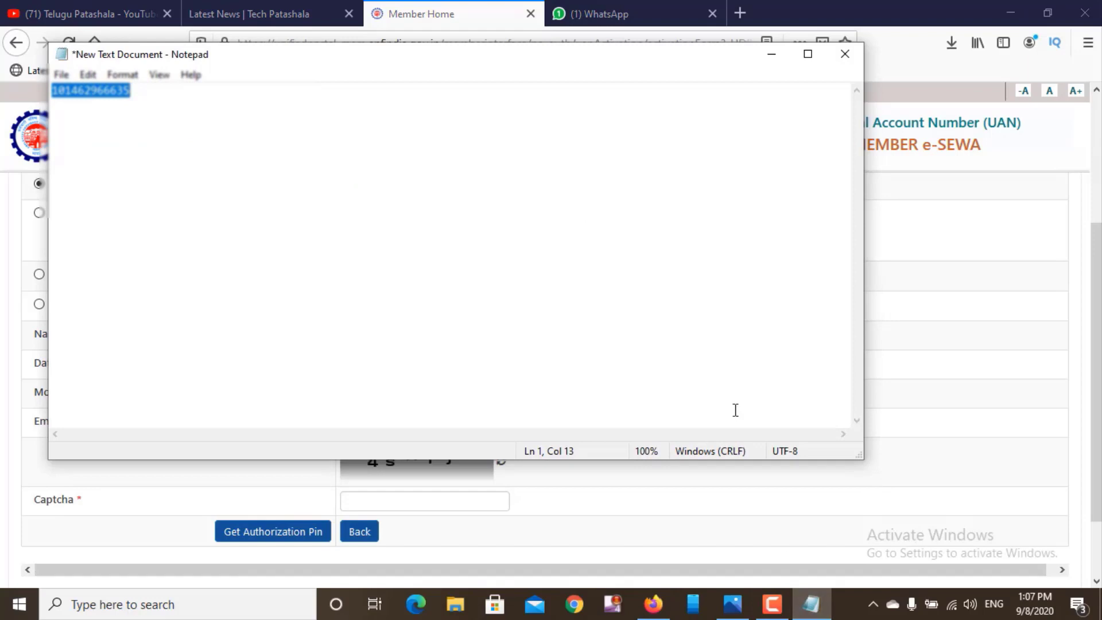
left_click(348, 185)
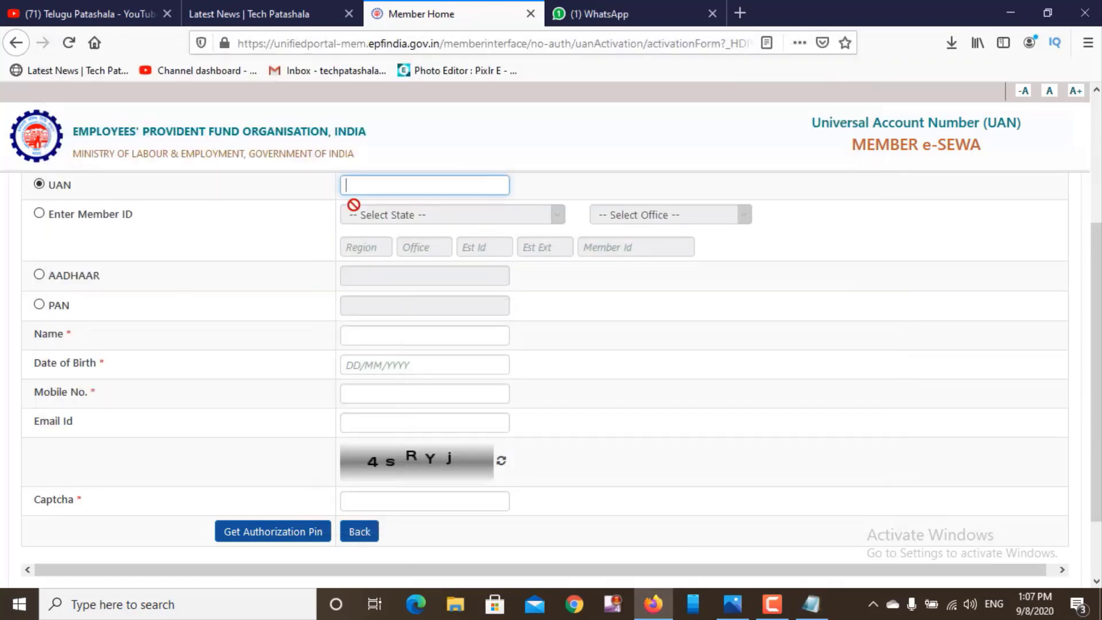
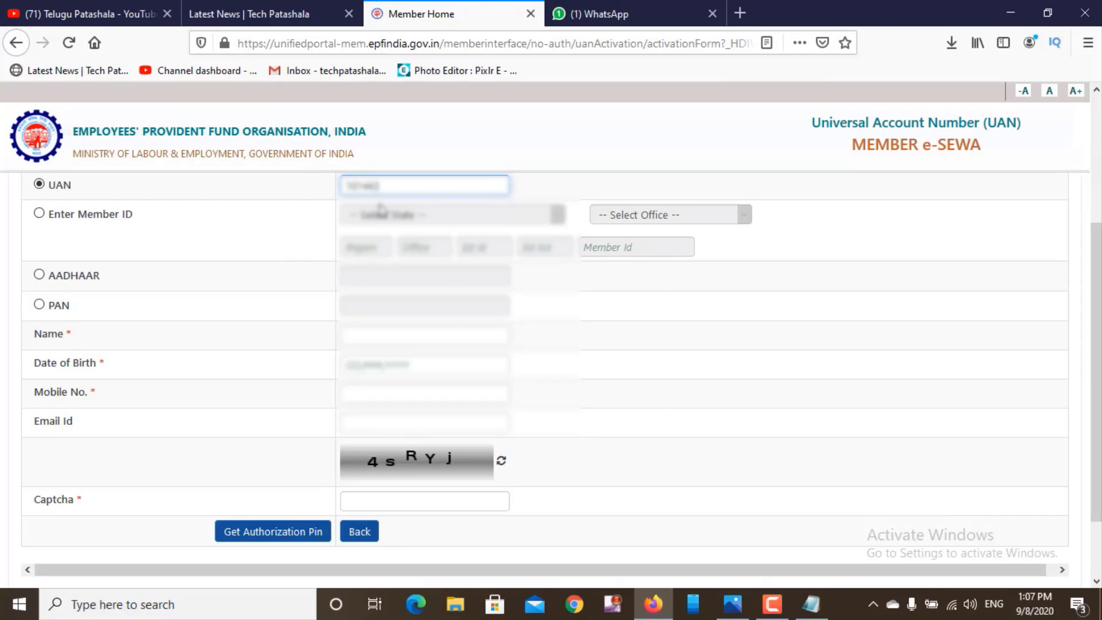
- Enter the member's UAN and full name, correcting a mistyped part of the name
left_click(365, 338)
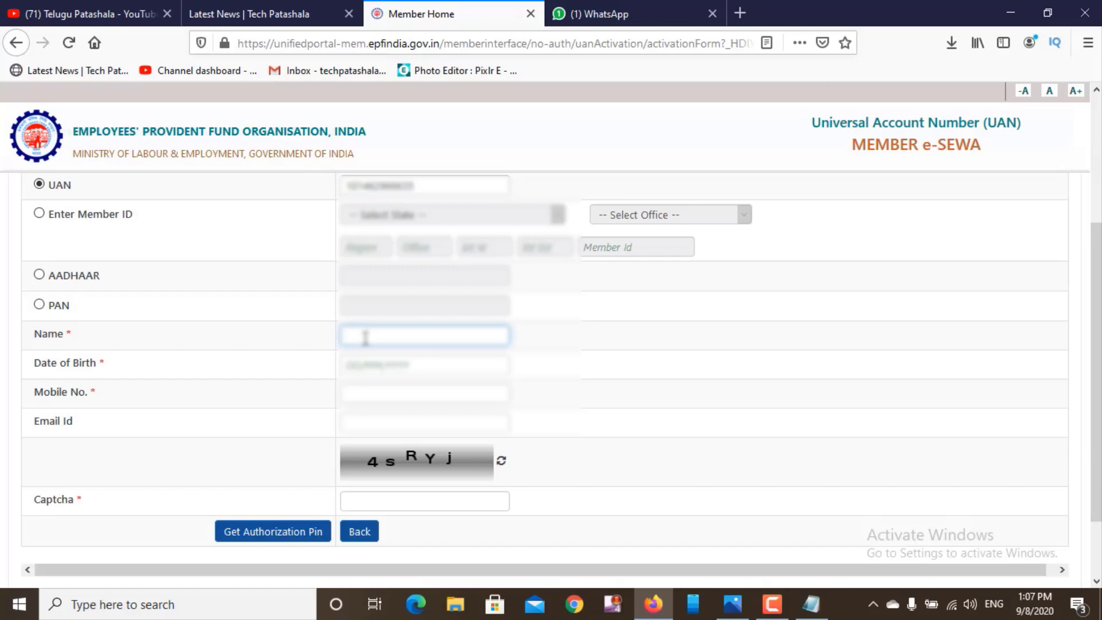
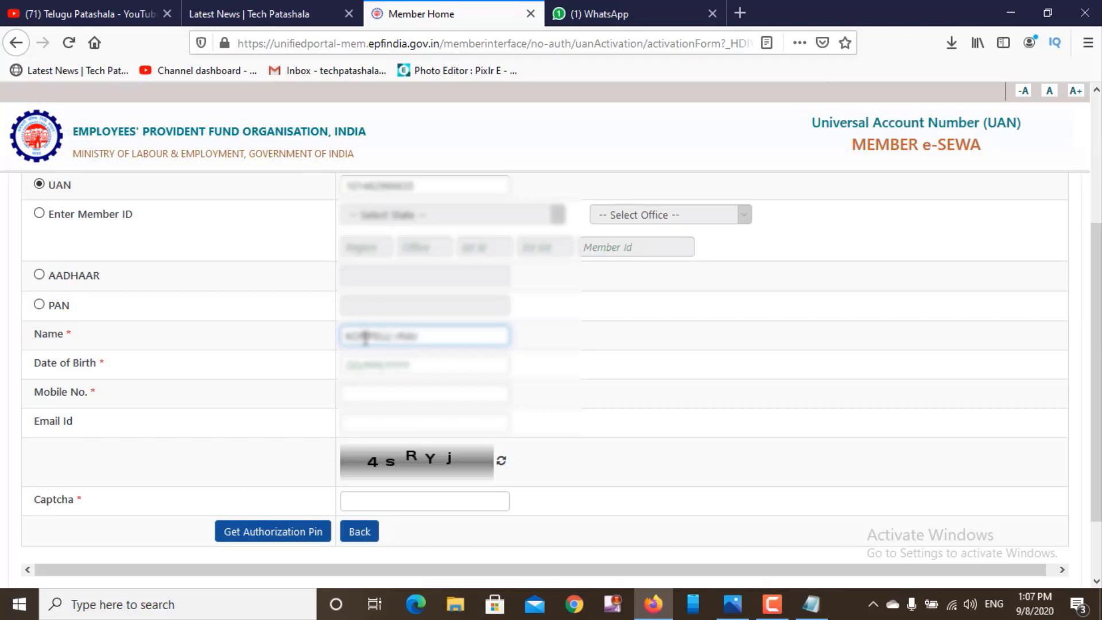
- Pick the member's date of birth in the calendar picker
left_click(378, 366)
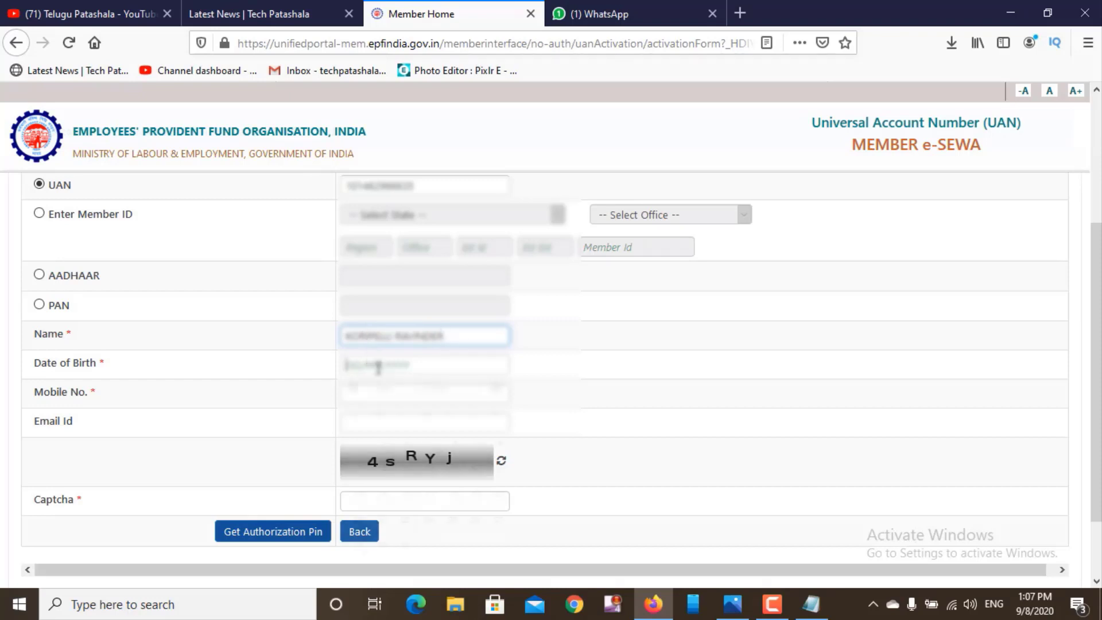
left_click(473, 395)
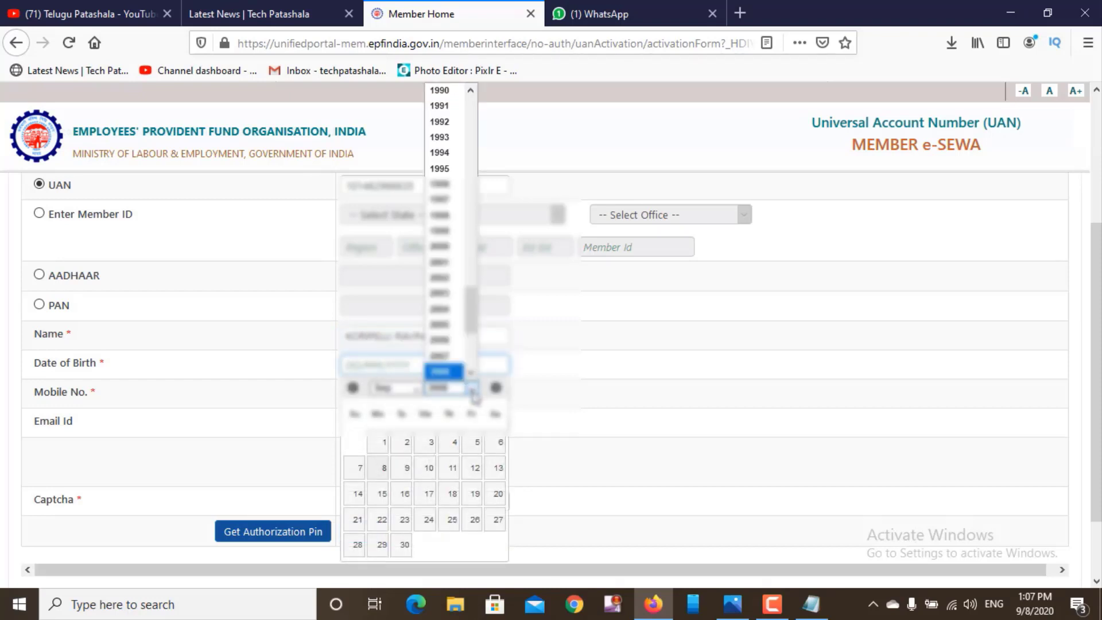
left_click(439, 137)
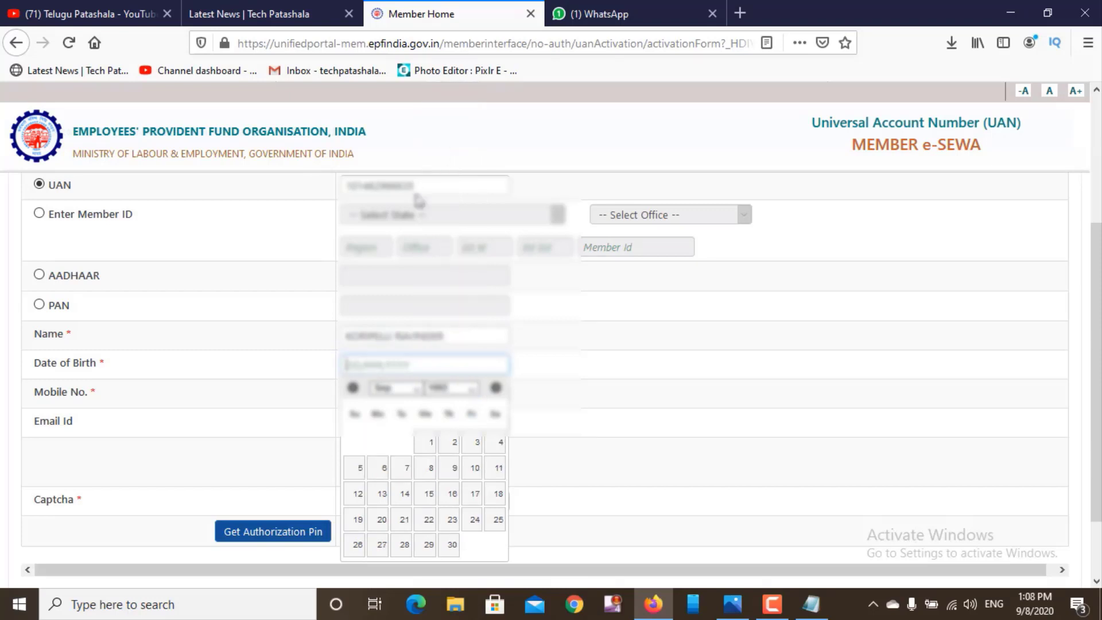
left_click(417, 389)
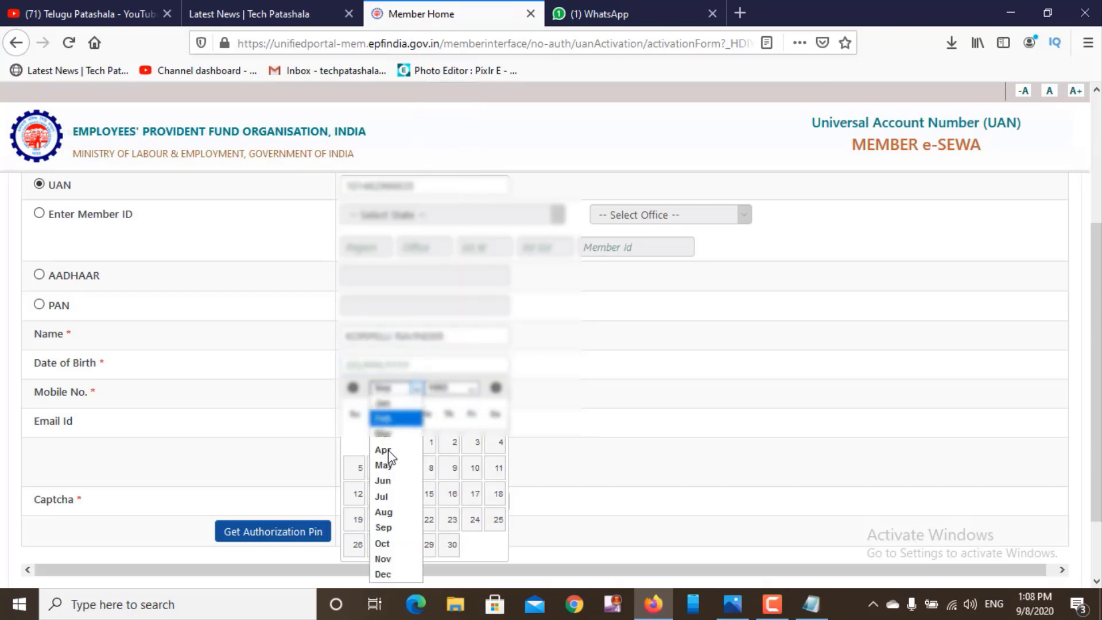
left_click(384, 484)
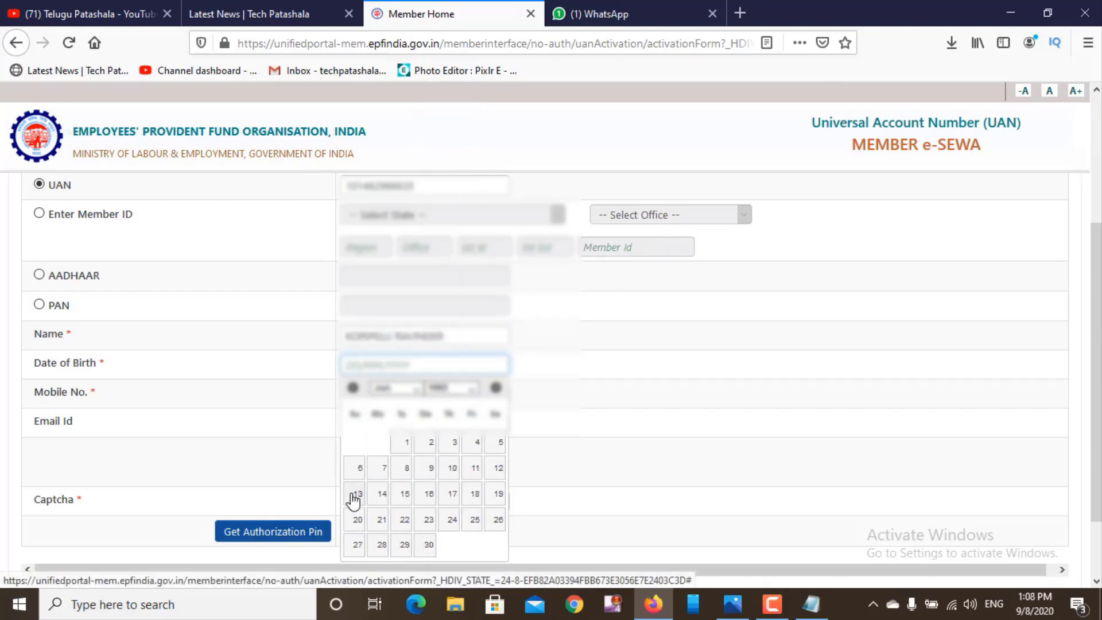
left_click(354, 496)
- Fill in the member's mobile number and e-mail address
left_click(379, 393)
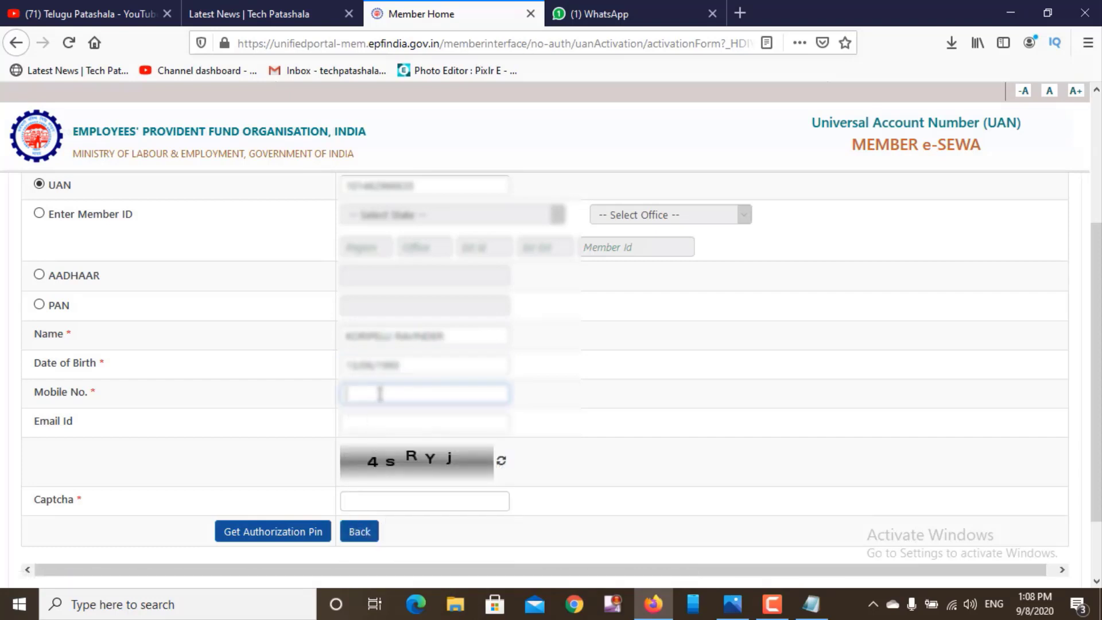
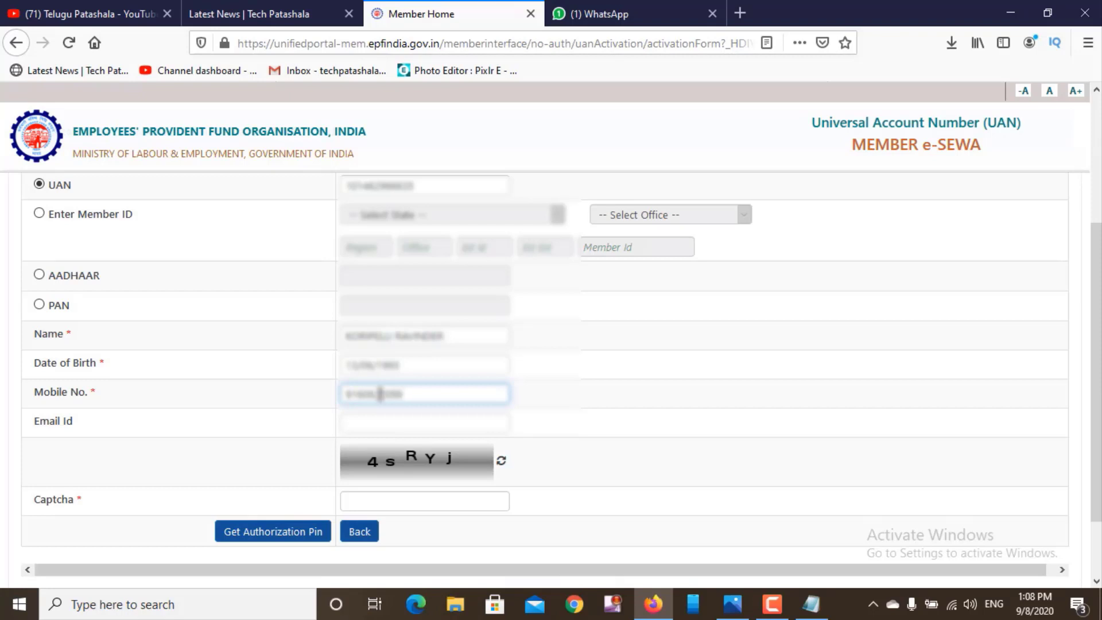
left_click(396, 431)
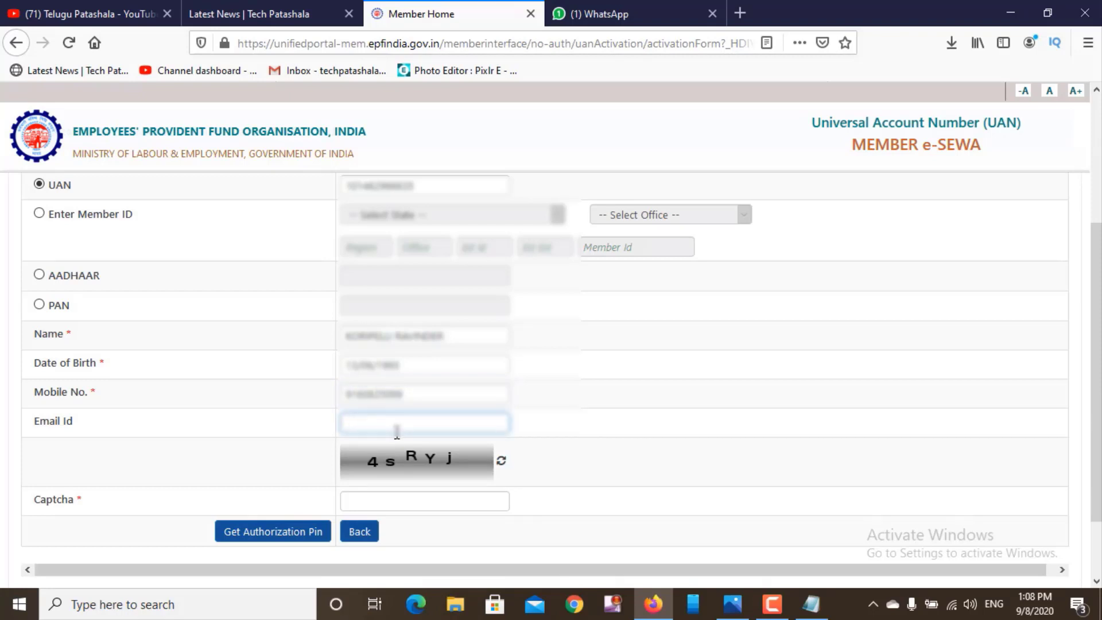
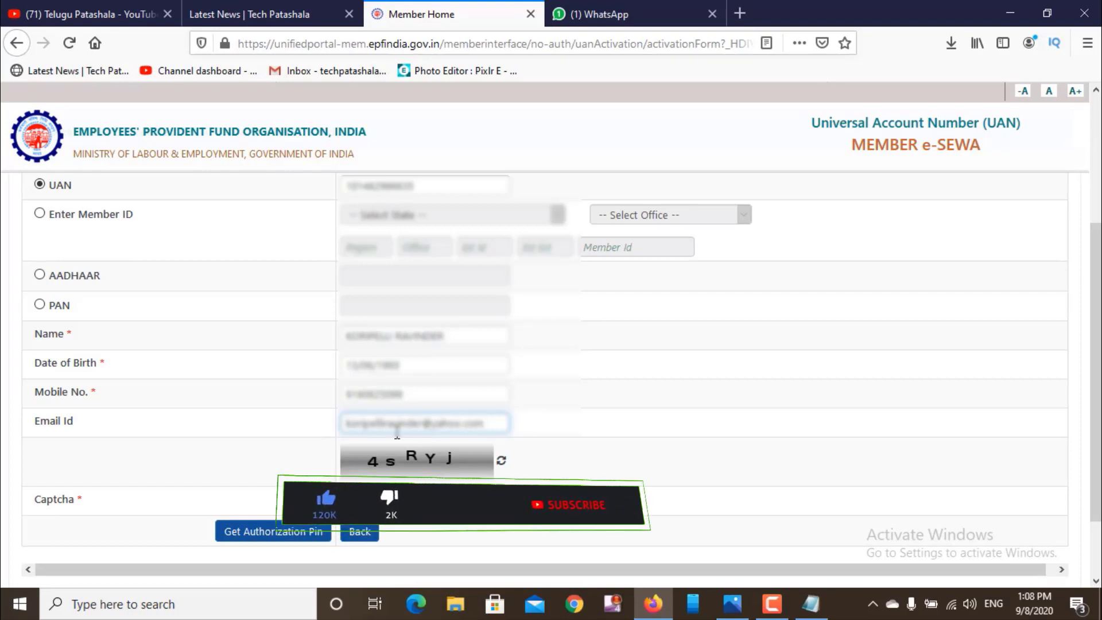
- Enter the characters shown in the captcha image into the Captcha field
left_click(346, 499)
type("4")
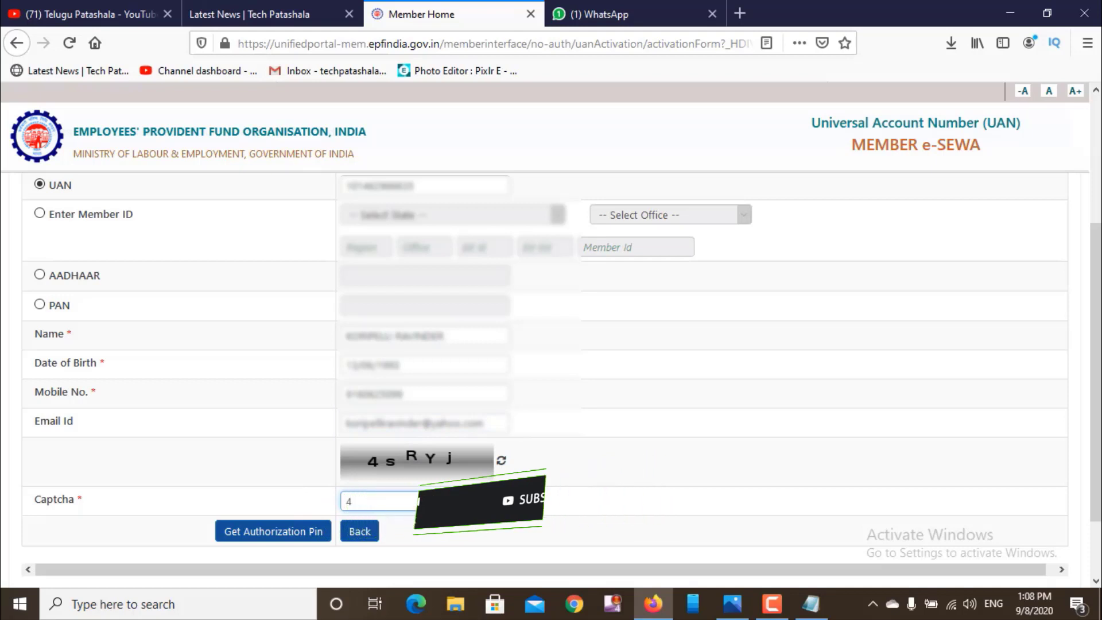
type("s")
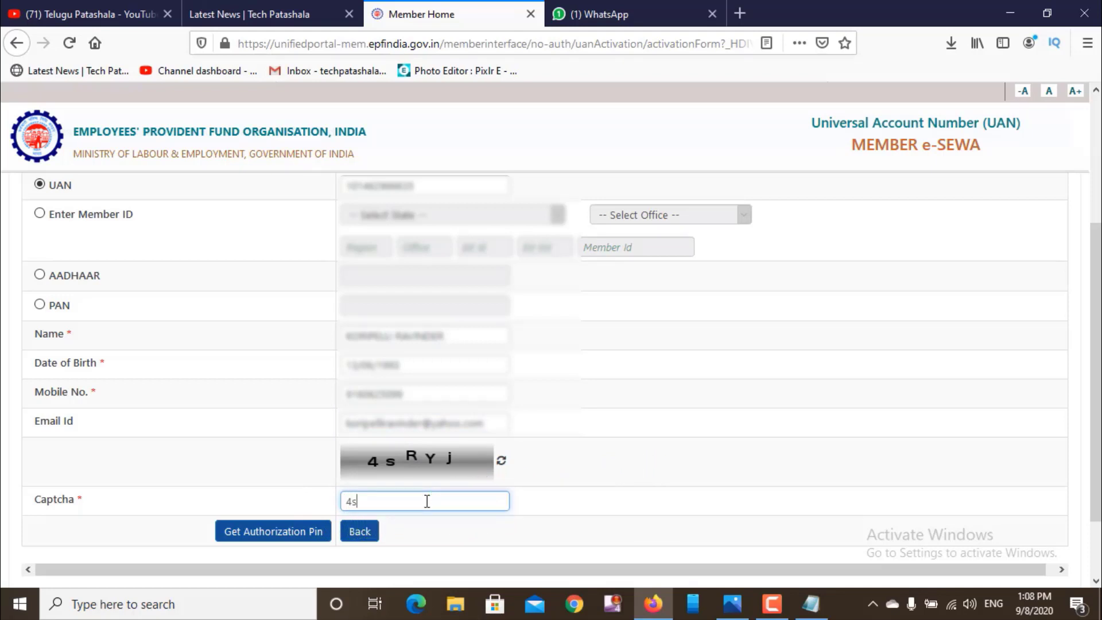
type("RYj")
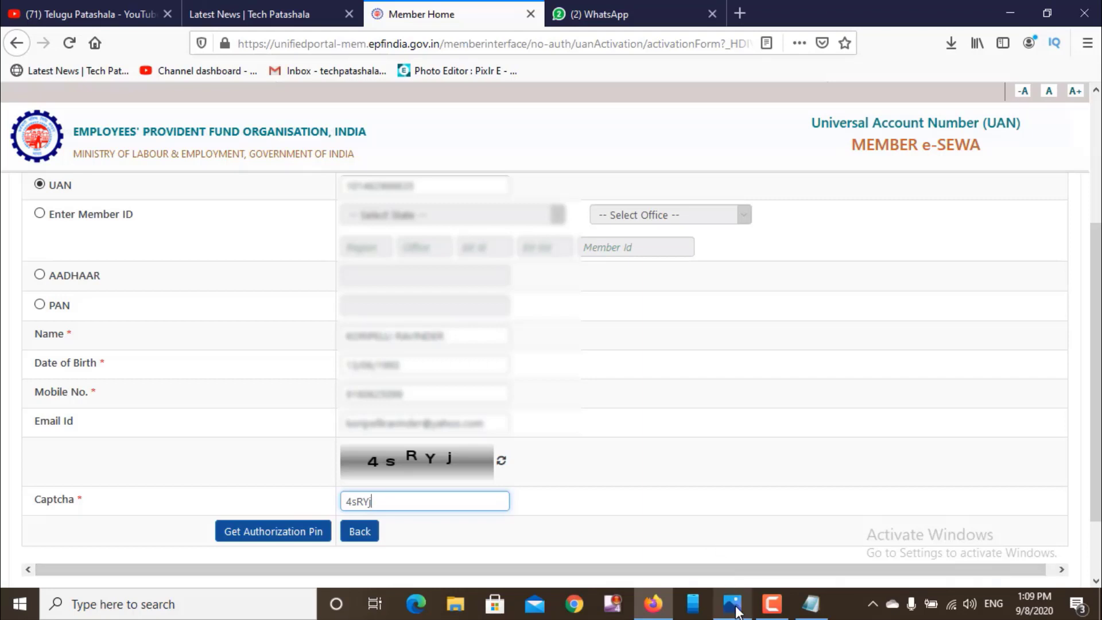
- View the saved OTP-step screenshot in Photos, zoomed in, then return to Firefox
mouse_move(732, 604)
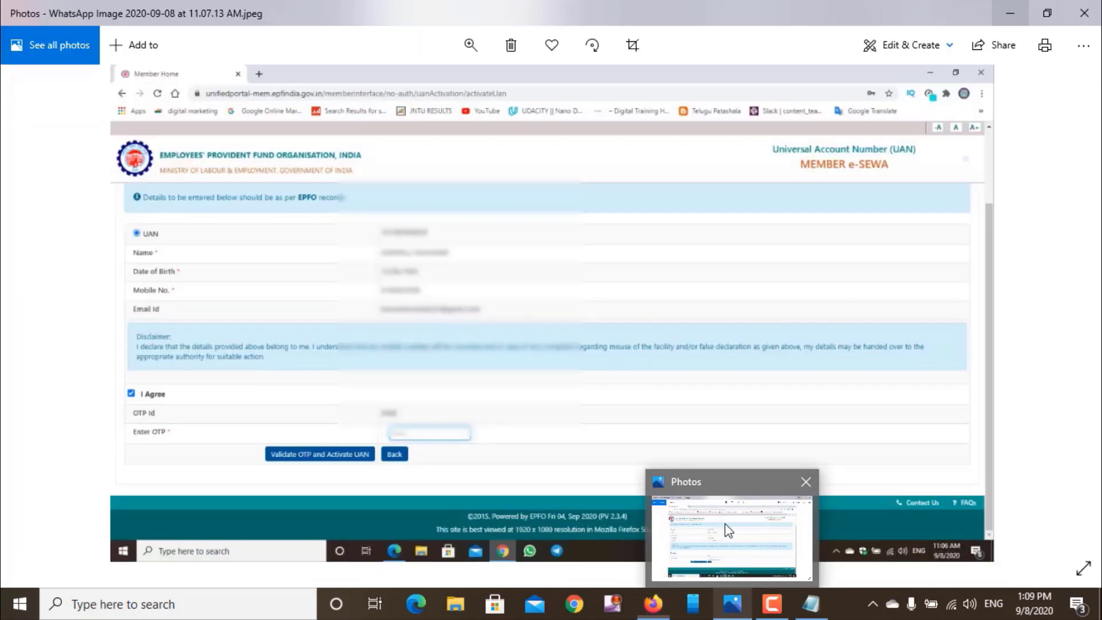
left_click(725, 523)
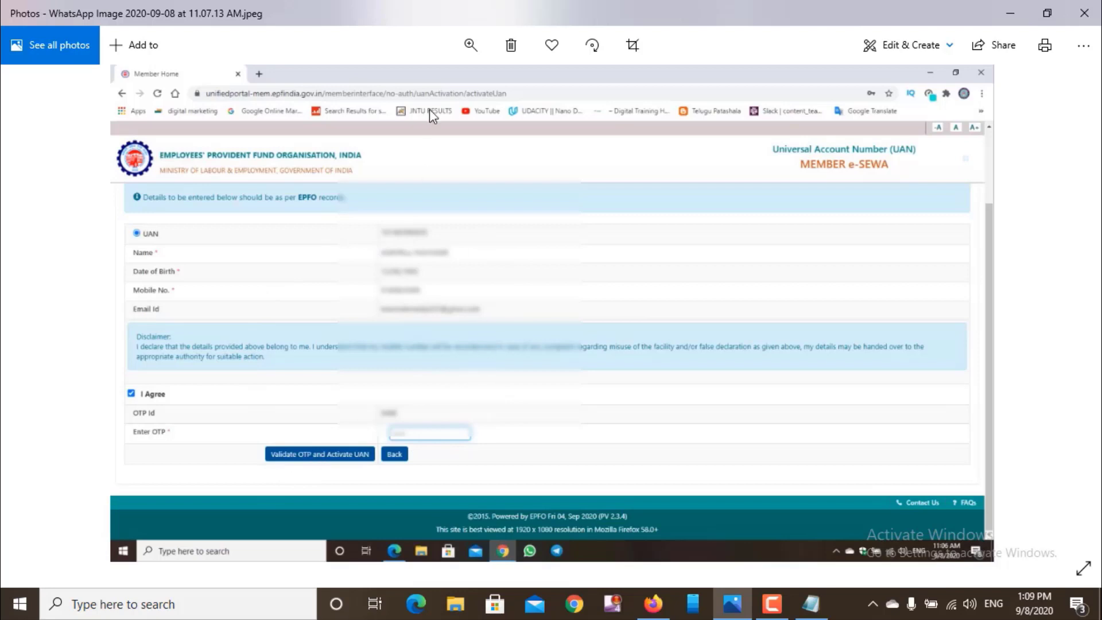
left_click(470, 41)
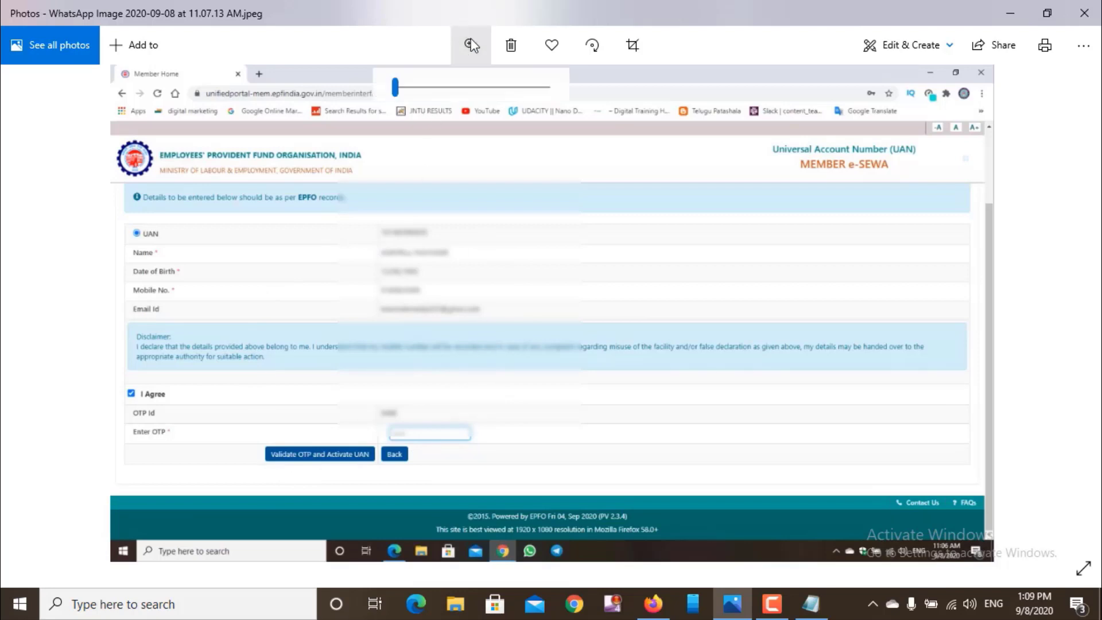
left_click(408, 88)
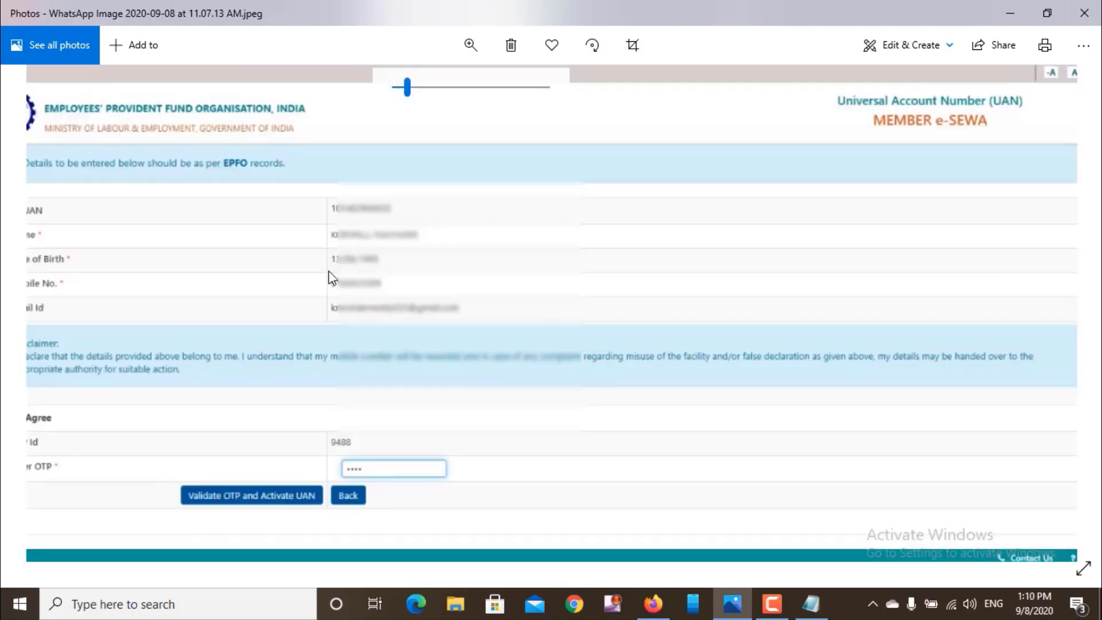
key("Left")
key("Right")
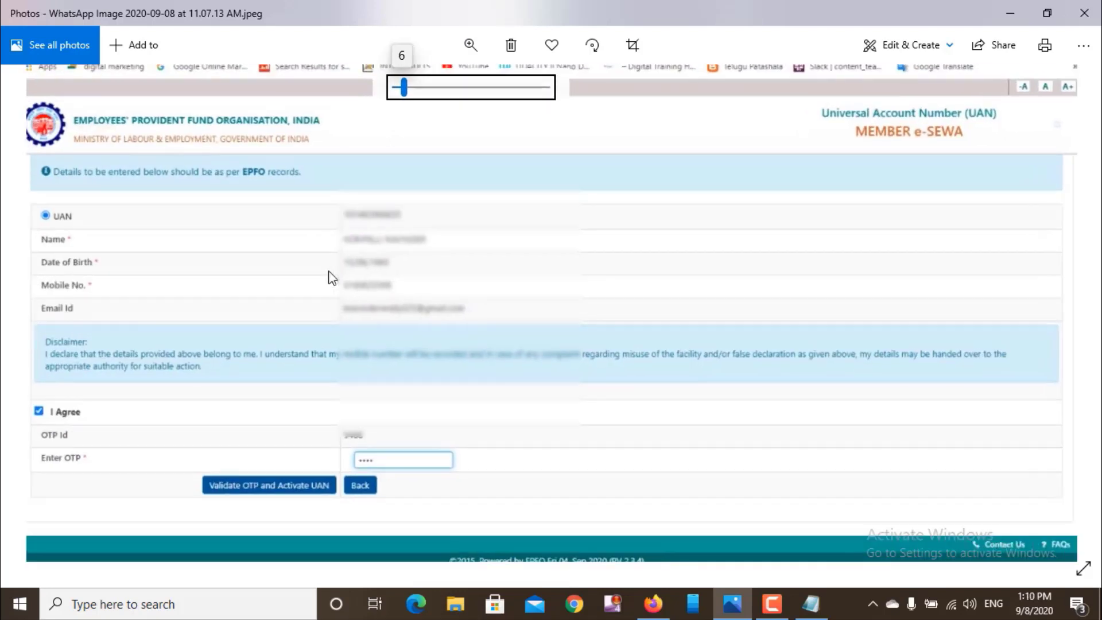
key("Right")
key("Right")
key("Left")
key("Left")
key("Left")
key("Left")
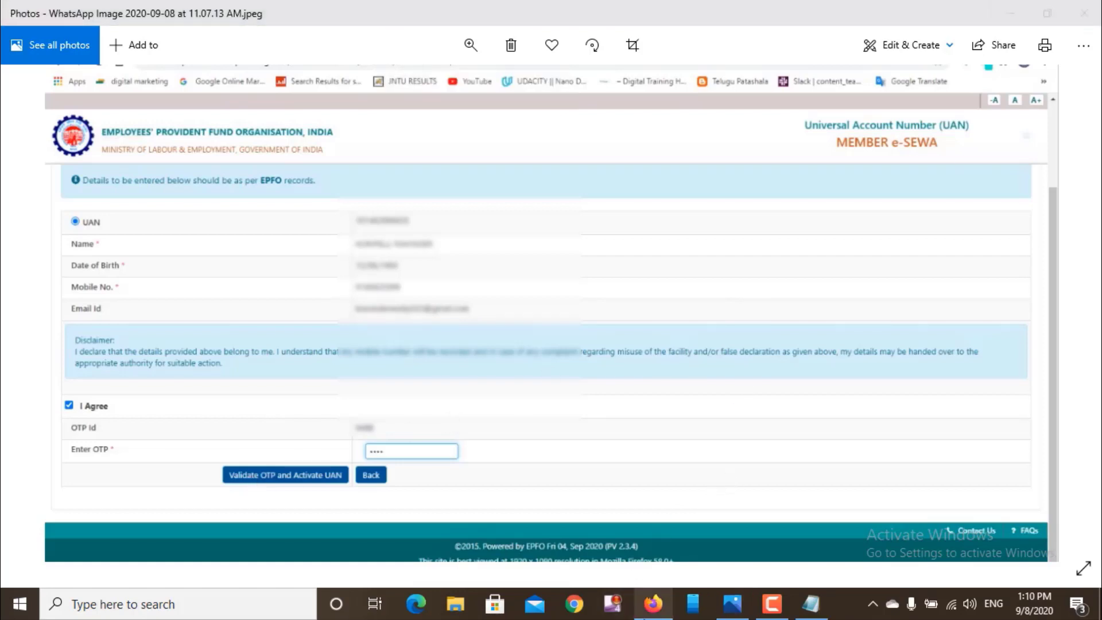
left_click(653, 603)
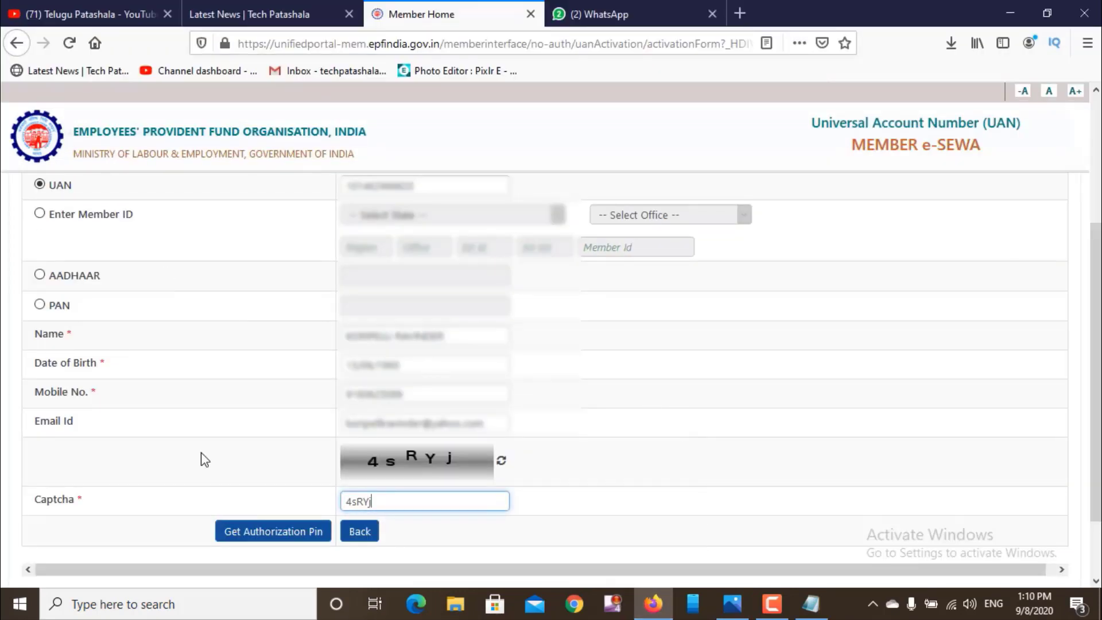
- Go from the activation form to the Member Home page via GO TO HOME
scroll(966, 230, "up", 3)
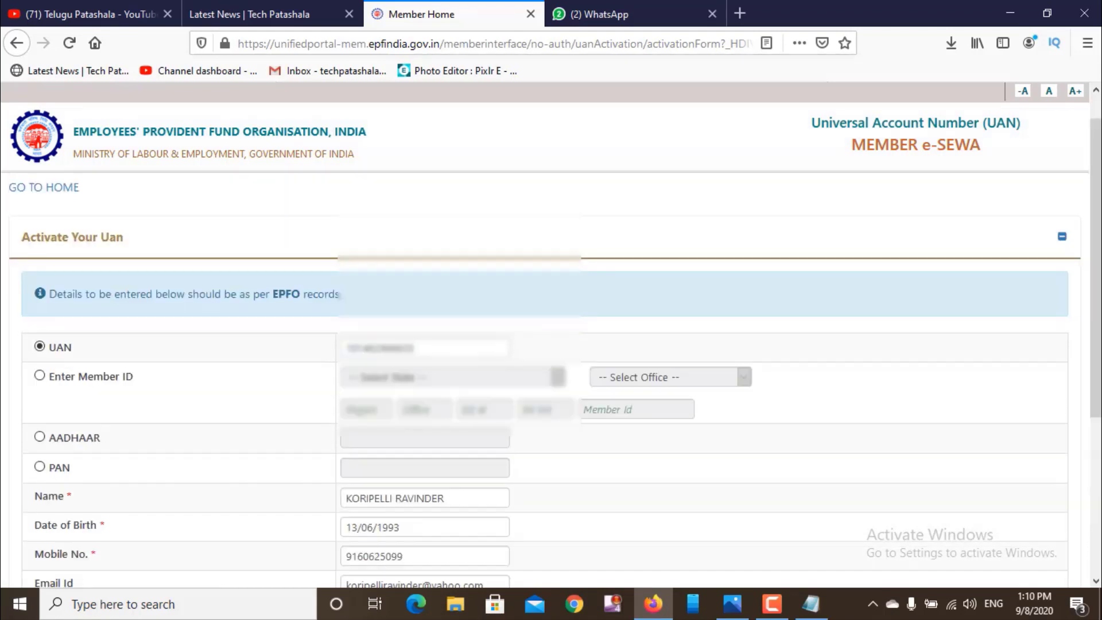
left_click(51, 228)
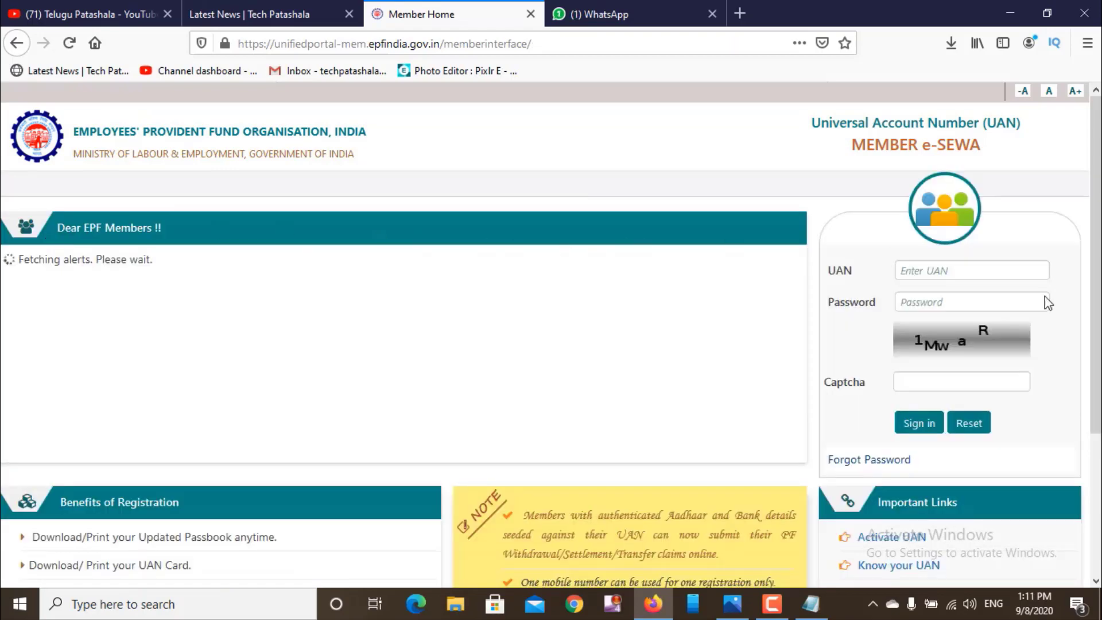
- Enter the member's UAN and replace the prefilled password with the account password
scroll(551, 344, "down", 3)
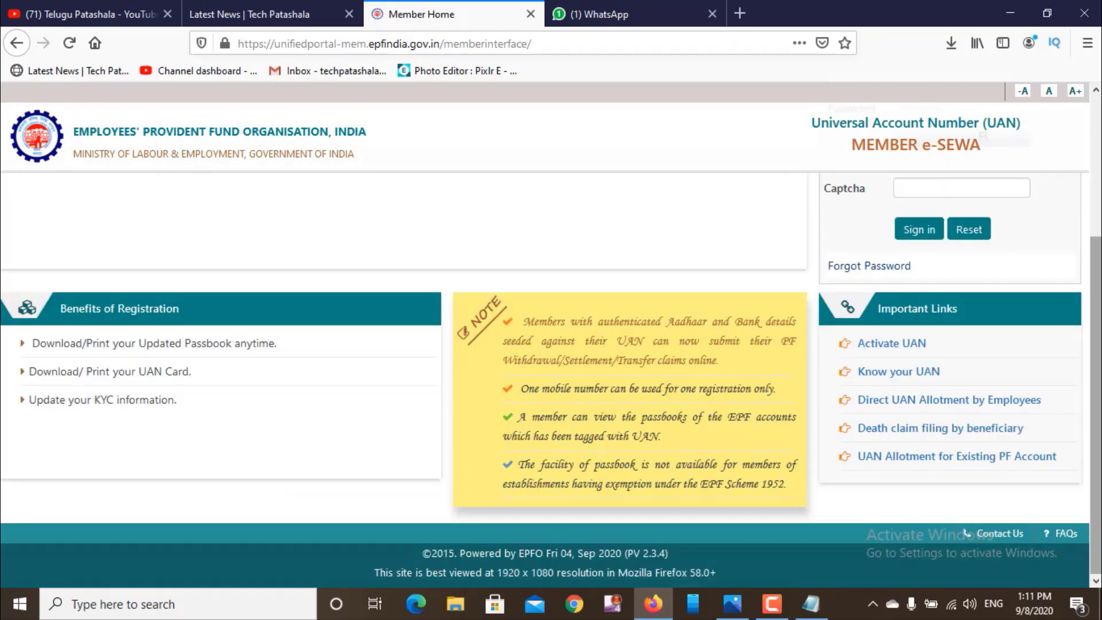
scroll(550, 344, "up", 3)
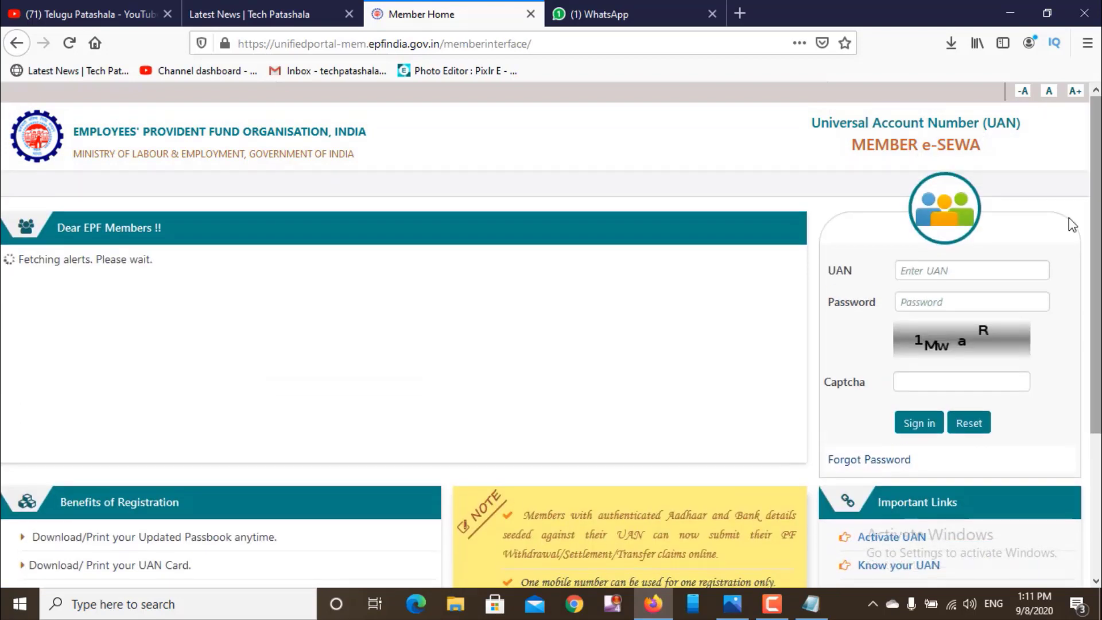
left_click(935, 273)
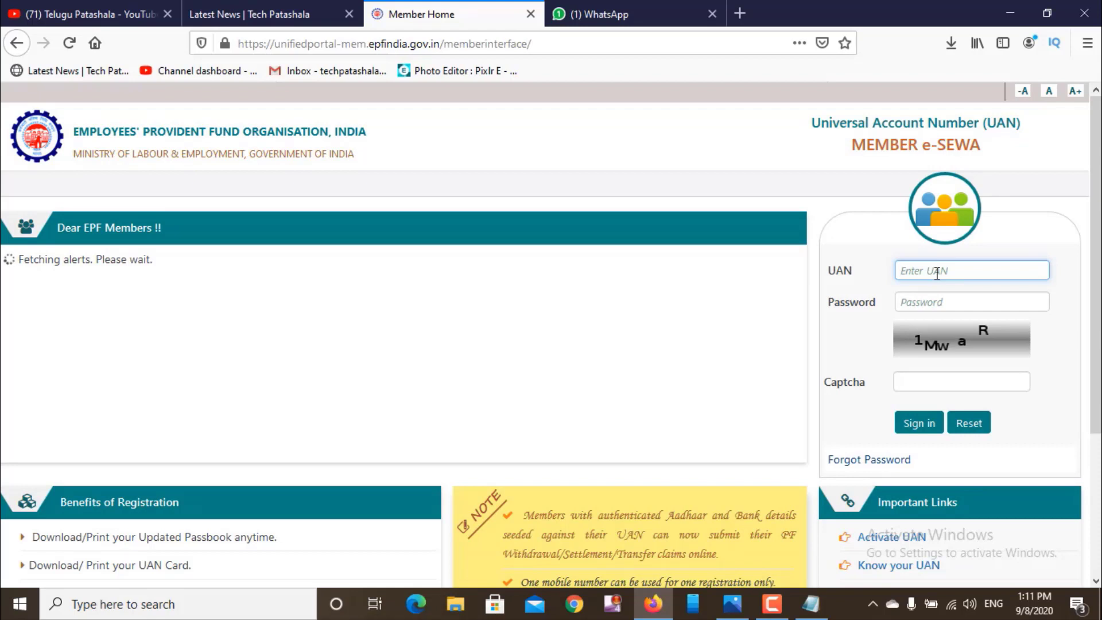
type("1")
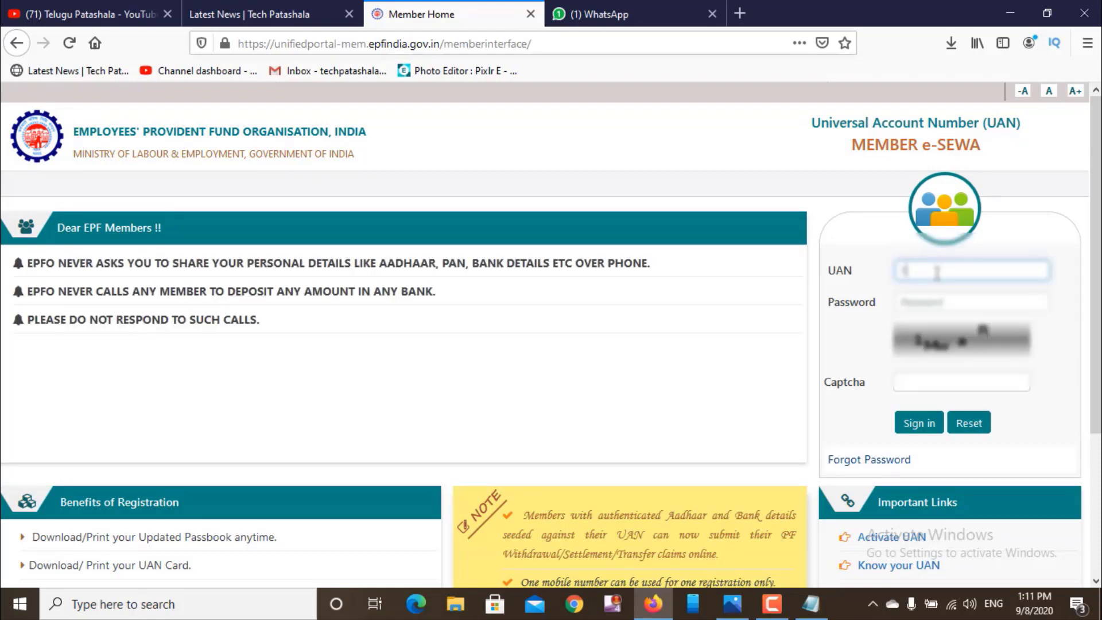
type("014")
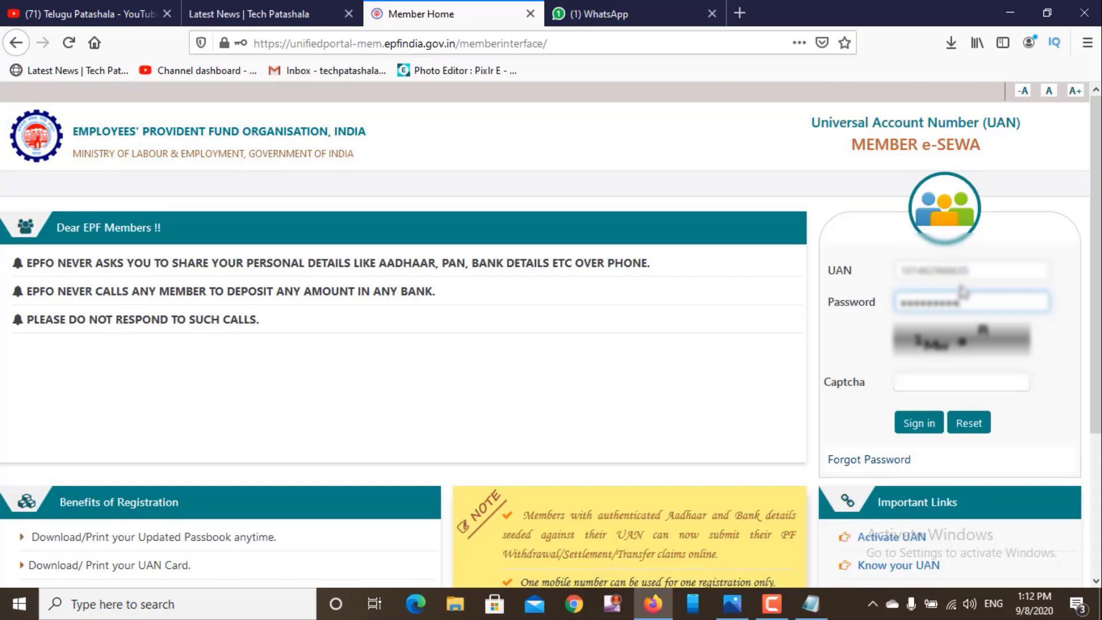
key("ctrl+a")
key("BackSpace")
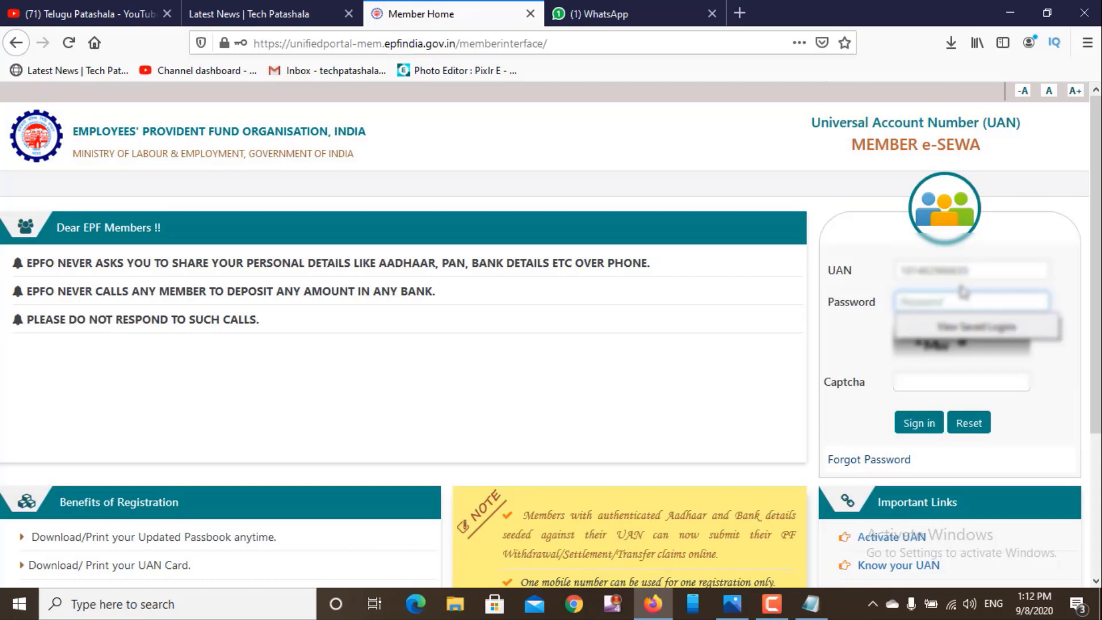
type("a*******")
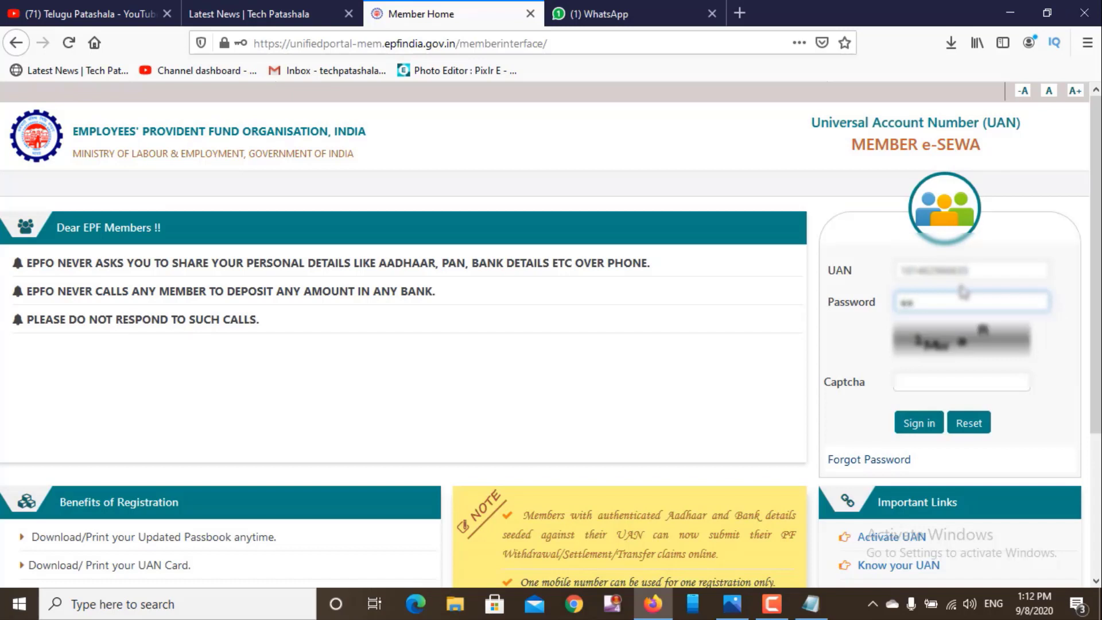
type("*********")
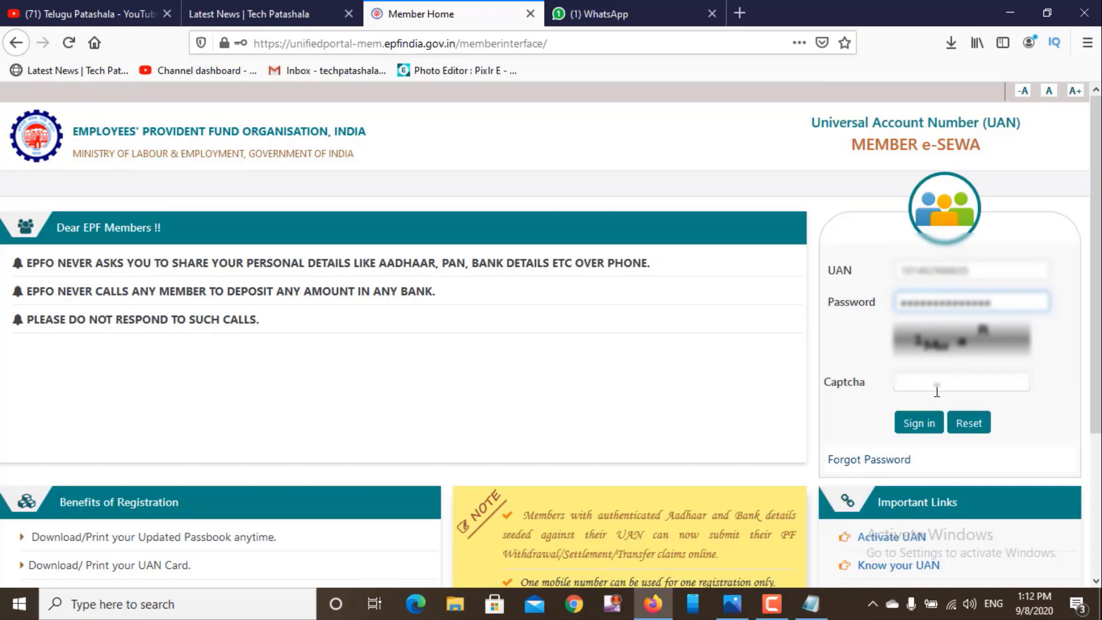
- Type the shown captcha, correcting a typo, and sign in
left_click(957, 388)
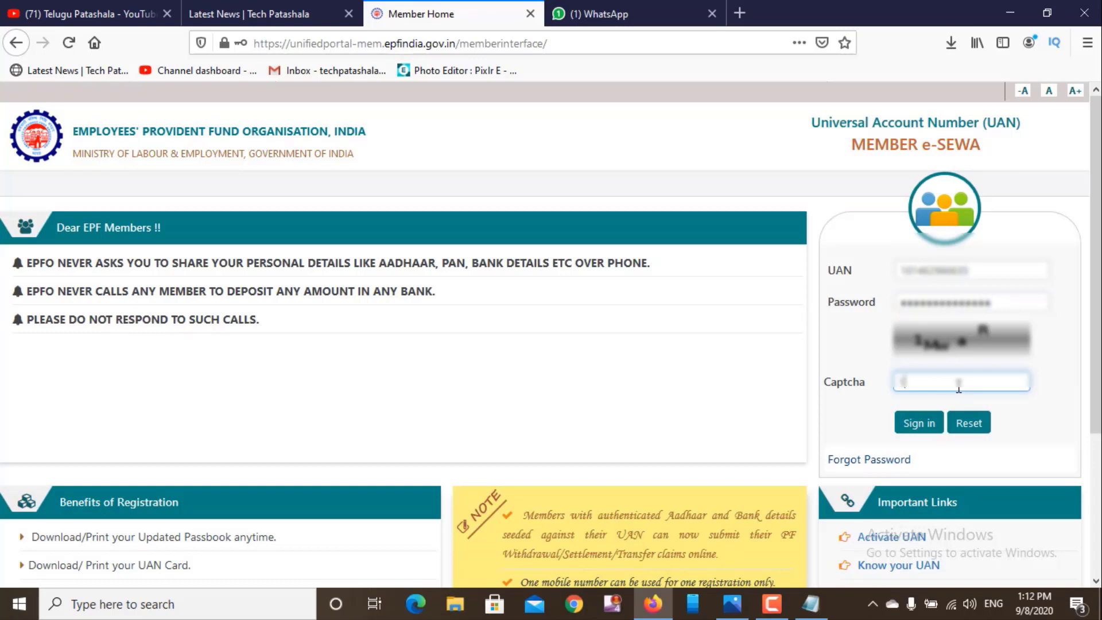
type("1Nue")
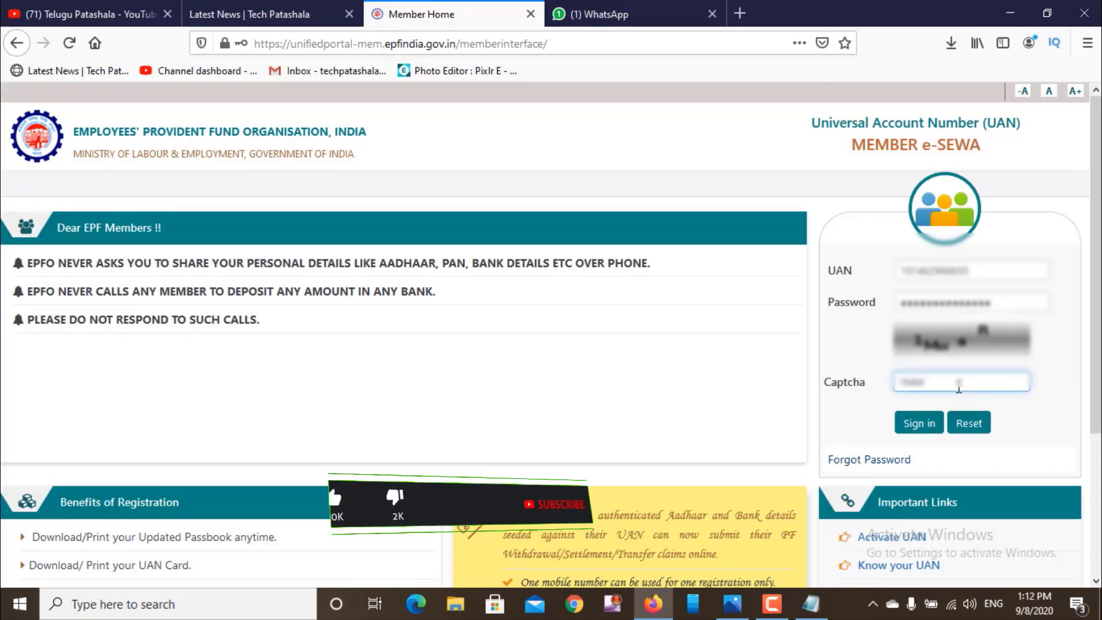
type("a")
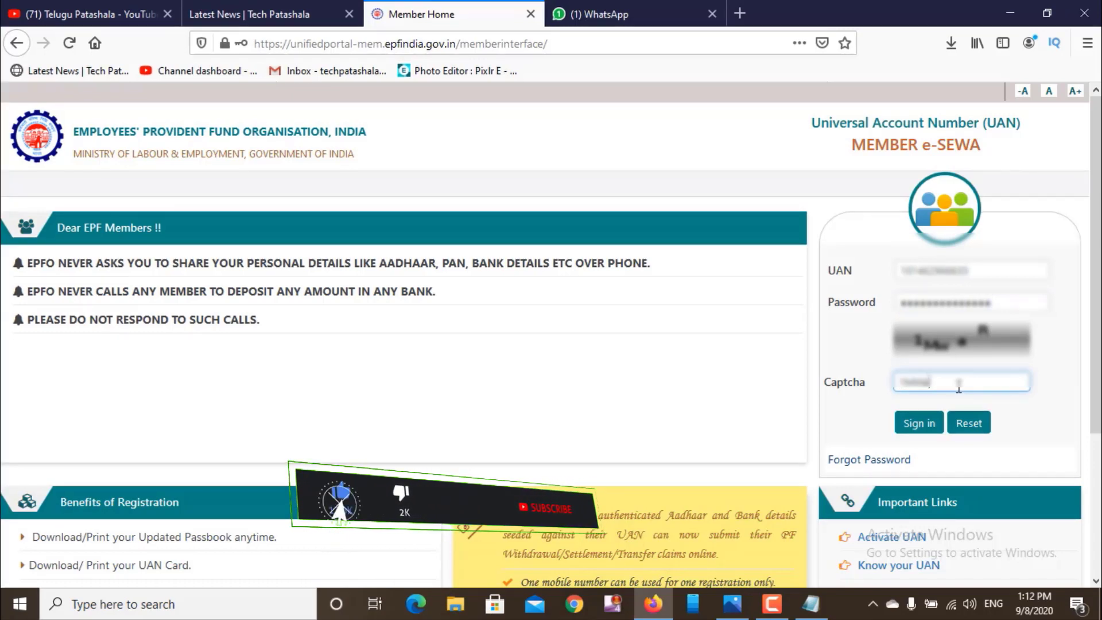
type("r")
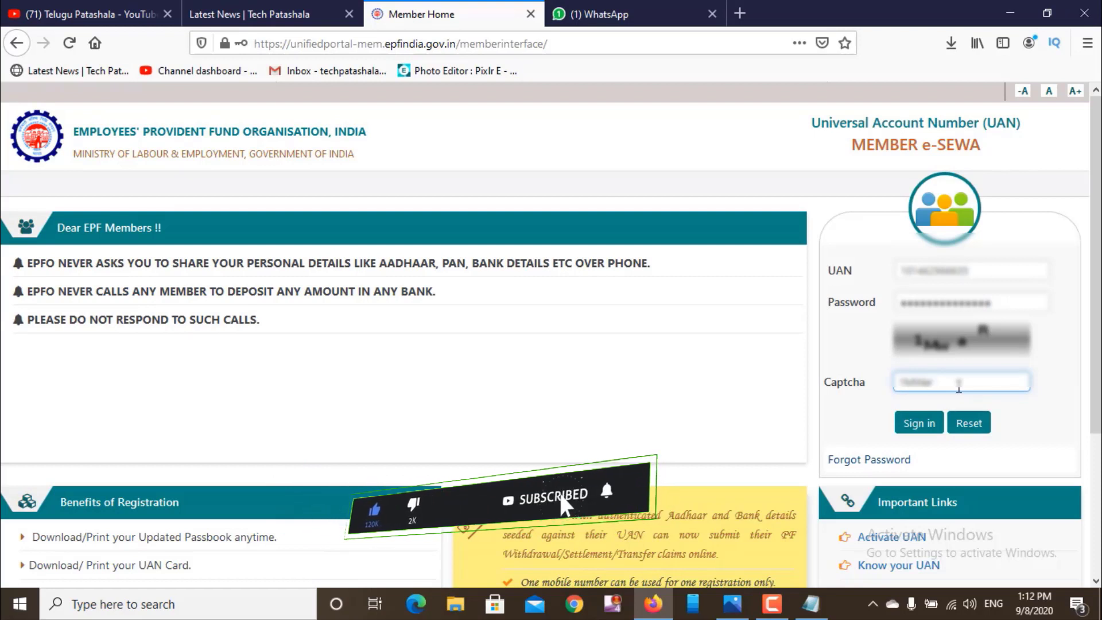
key("BackSpace")
key("BackSpace")
key("BackSpace")
key("BackSpace")
key("BackSpace")
key("BackSpace")
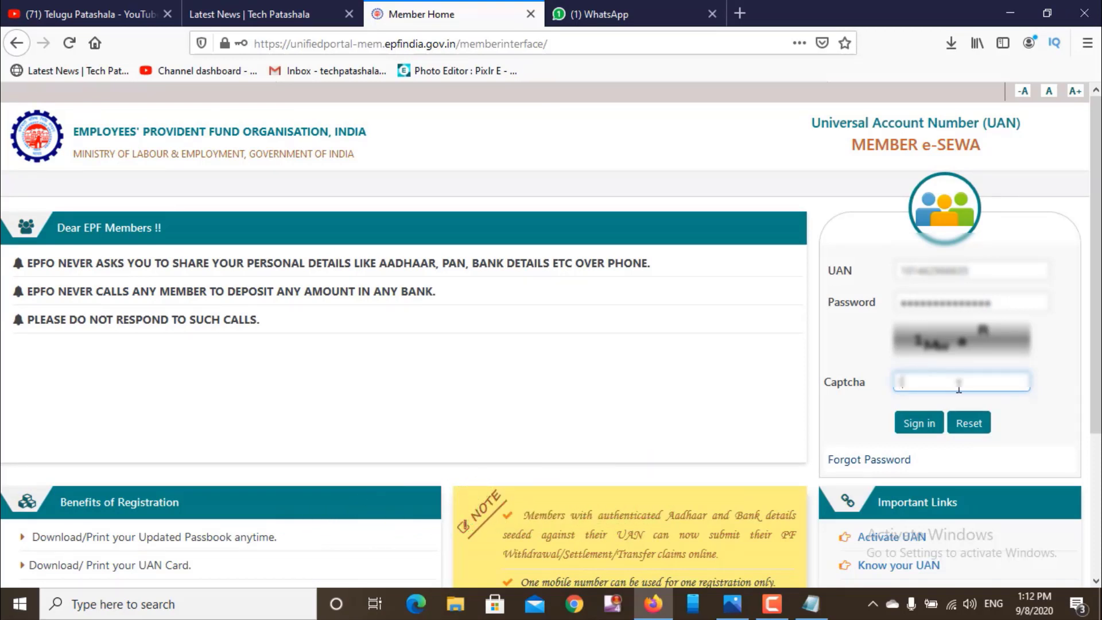
type("3MueoR")
left_click(911, 426)
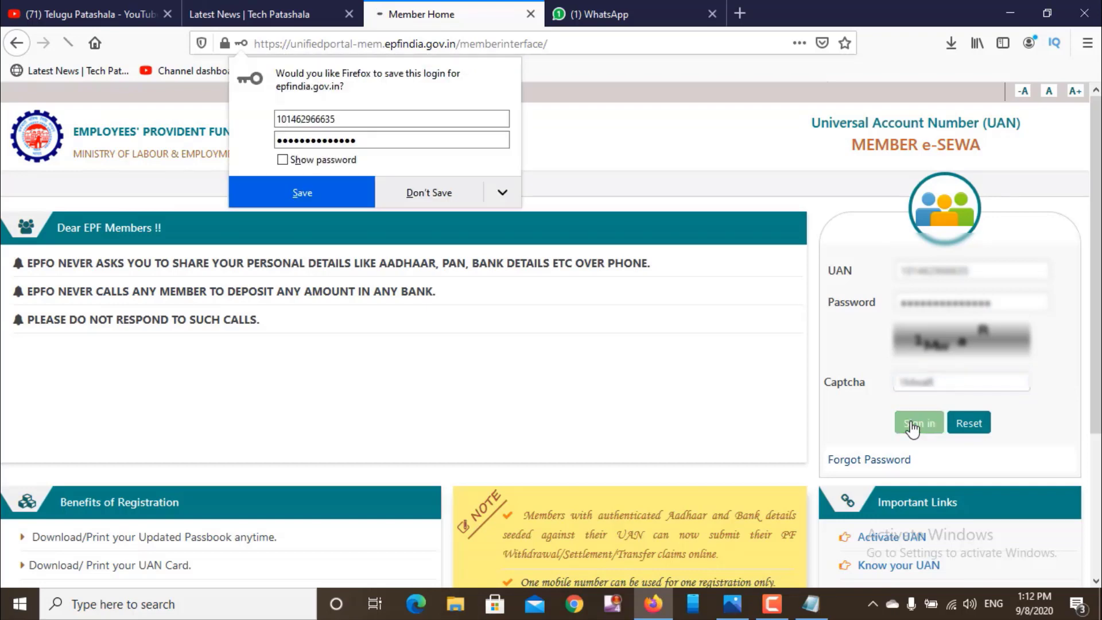
- Decline Firefox's save-login prompt and choose Later on the e-Nomination alert
left_click(449, 191)
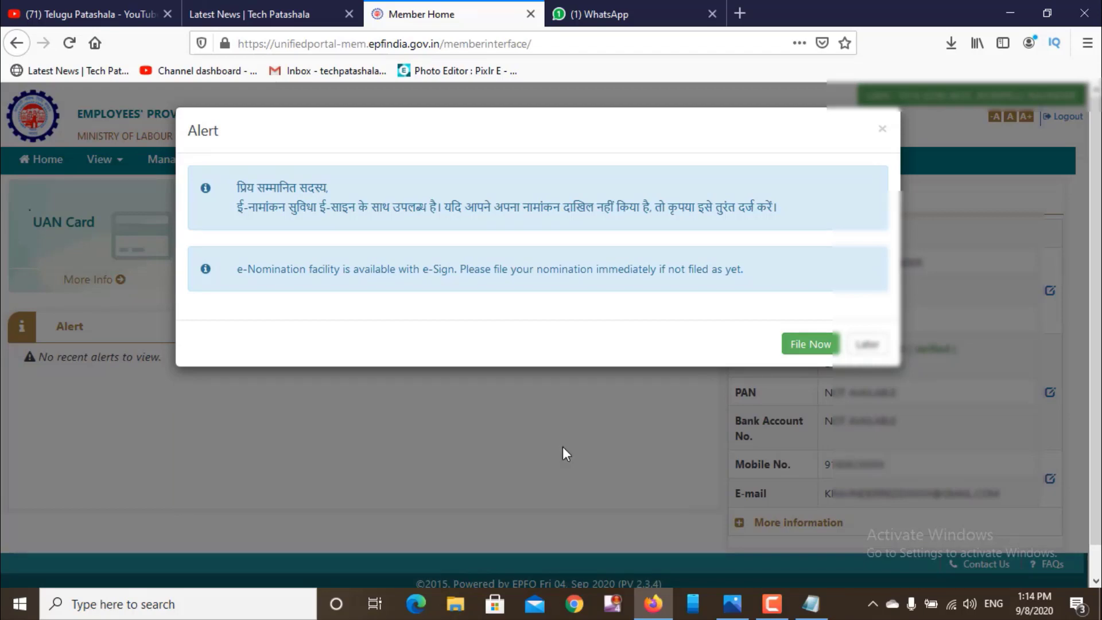
left_click(867, 344)
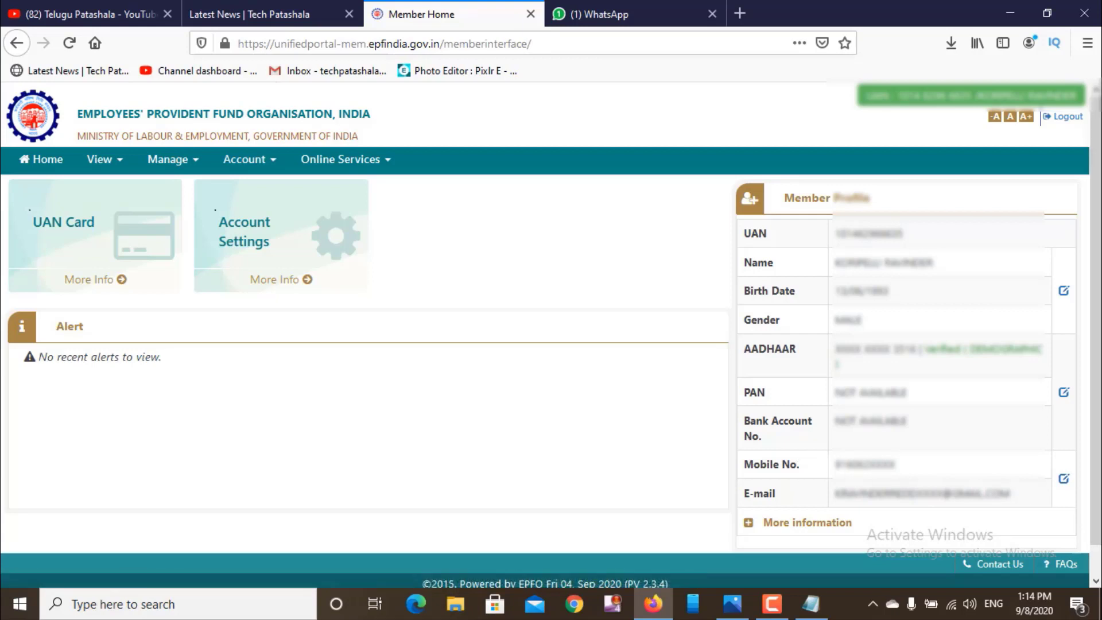
scroll(1046, 492, "down", 2)
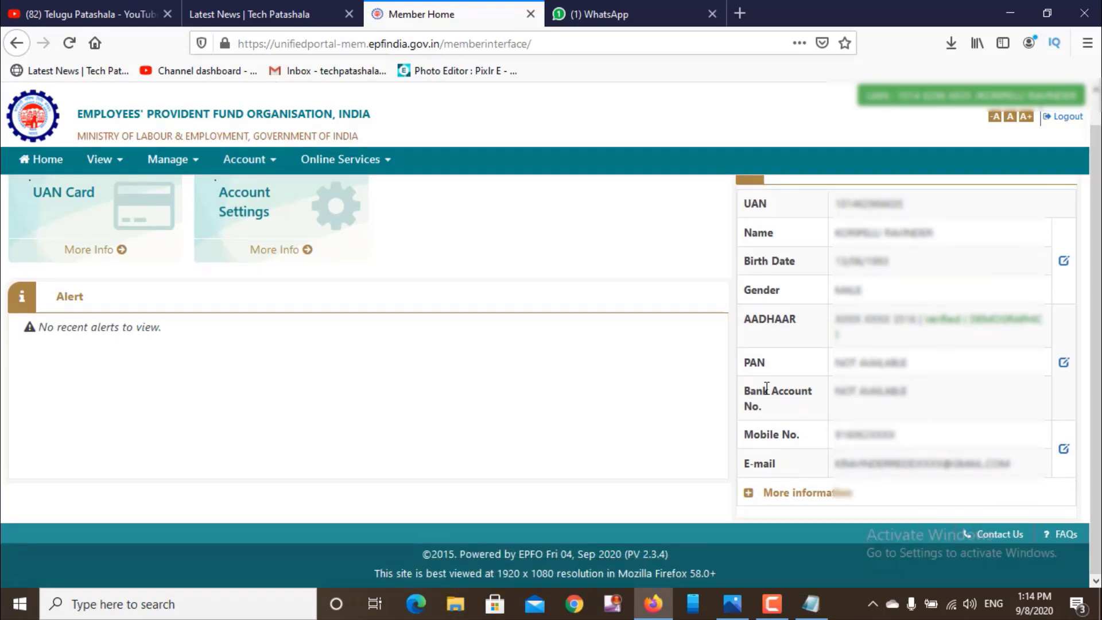
scroll(1099, 112, "up", 2)
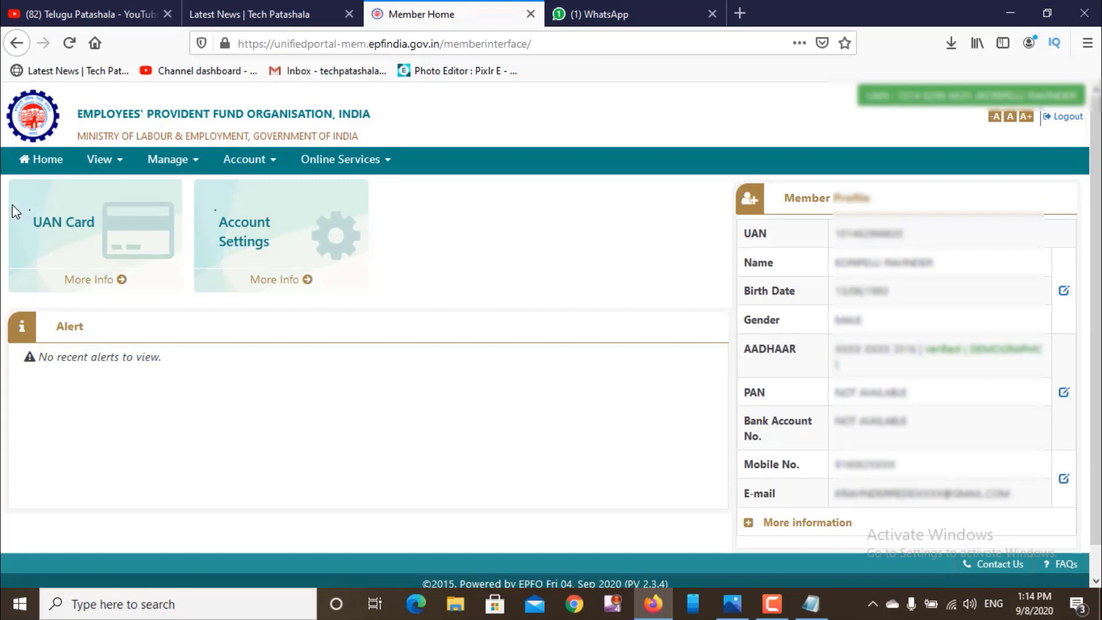
- Open the UAN Card preview and browse the View, Manage, Account and Online Services menus
left_click(63, 233)
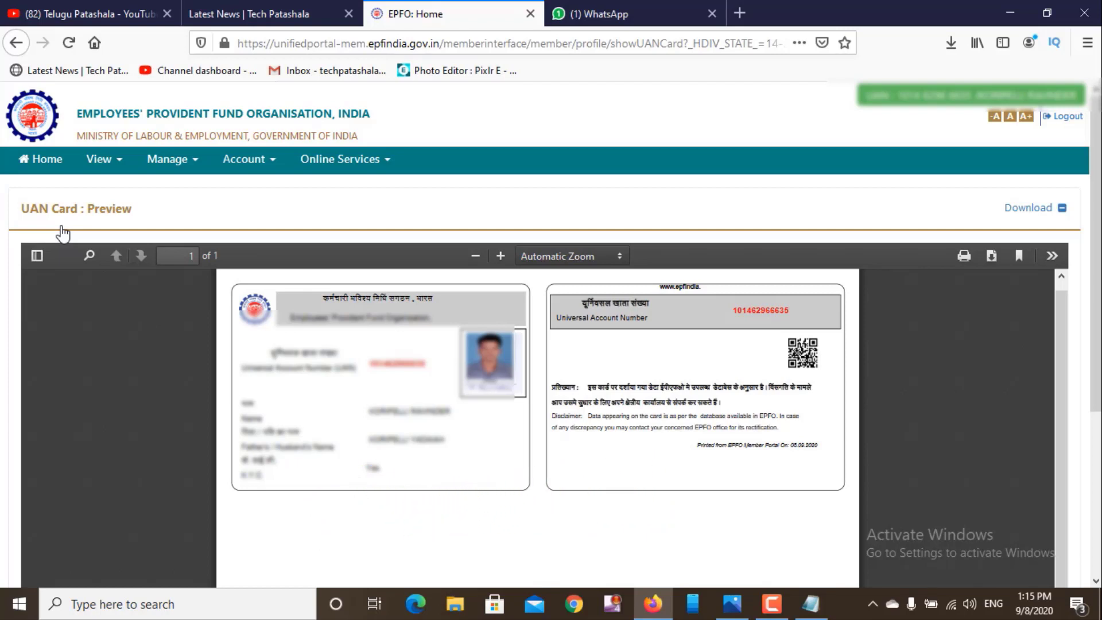
left_click(115, 163)
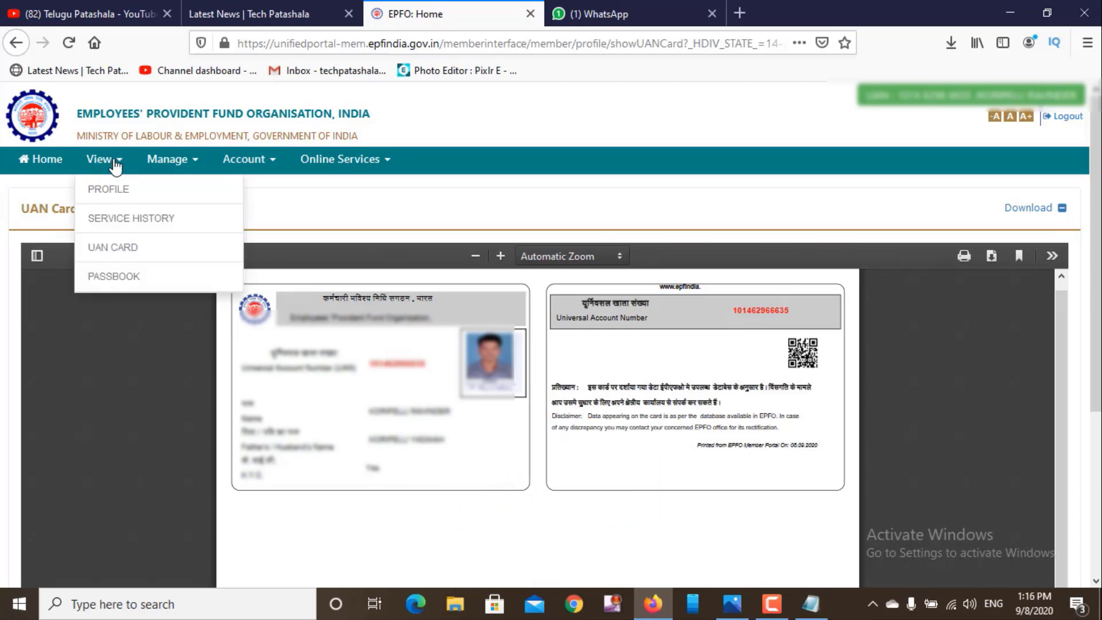
left_click(198, 165)
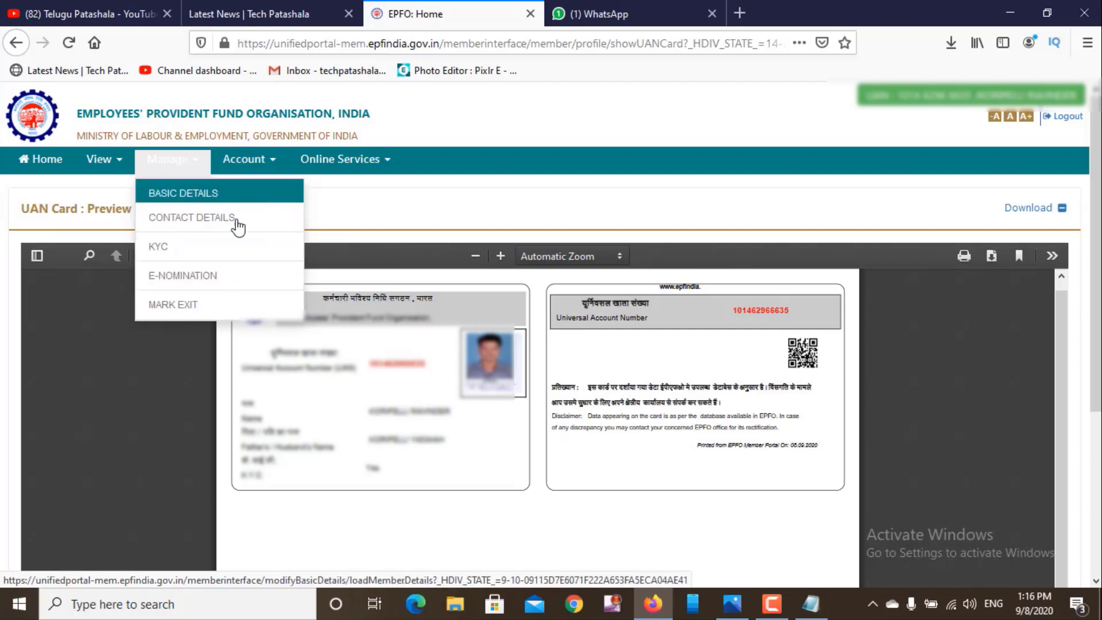
left_click(275, 160)
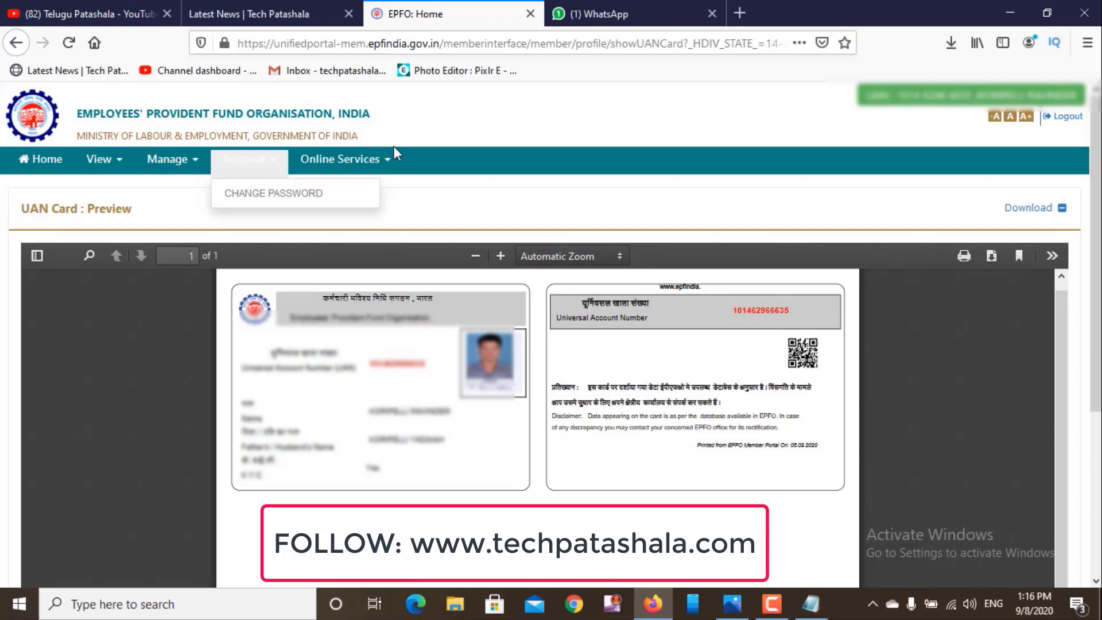
left_click(389, 166)
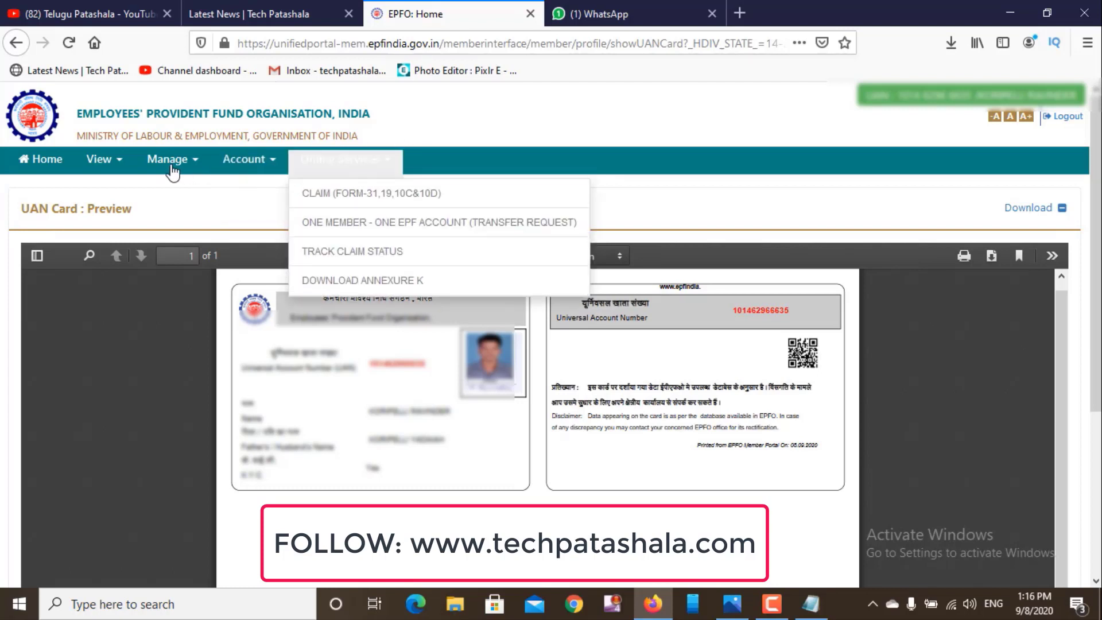
left_click(117, 167)
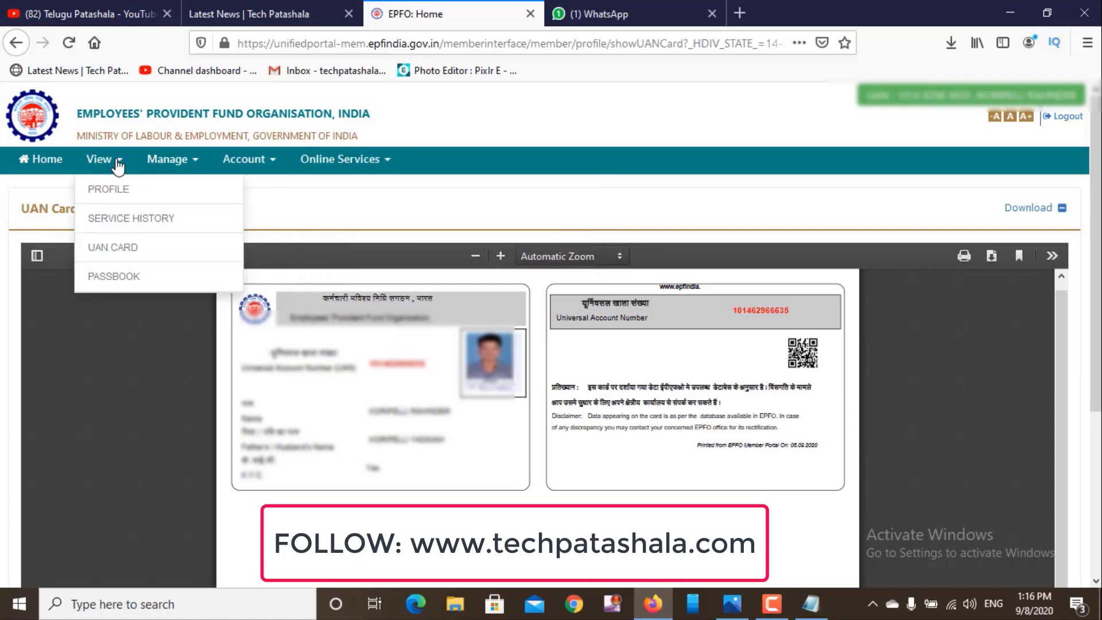